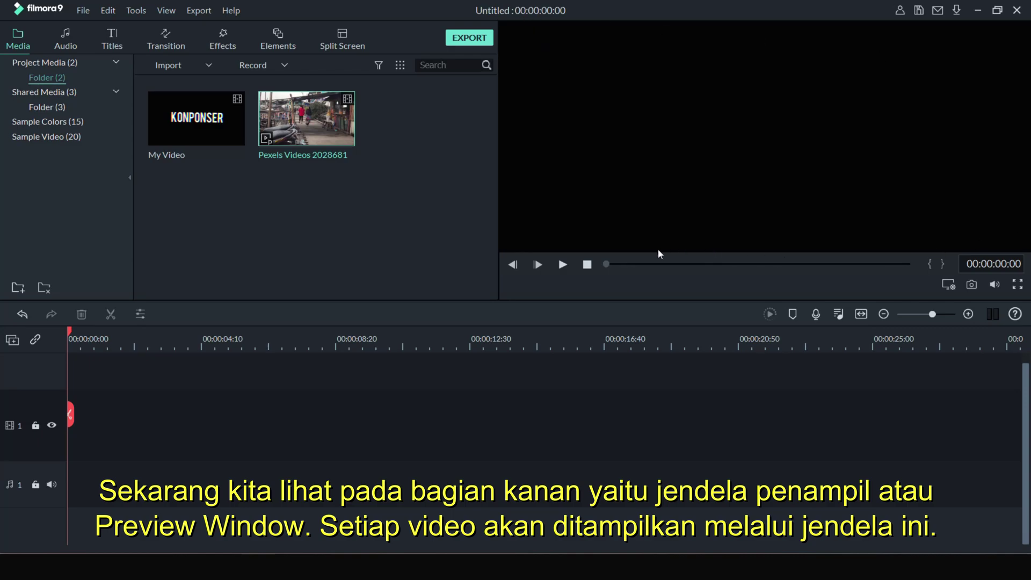
- Play the Pexels Videos 2028681 clip in the preview and stop it
double_click(340, 131)
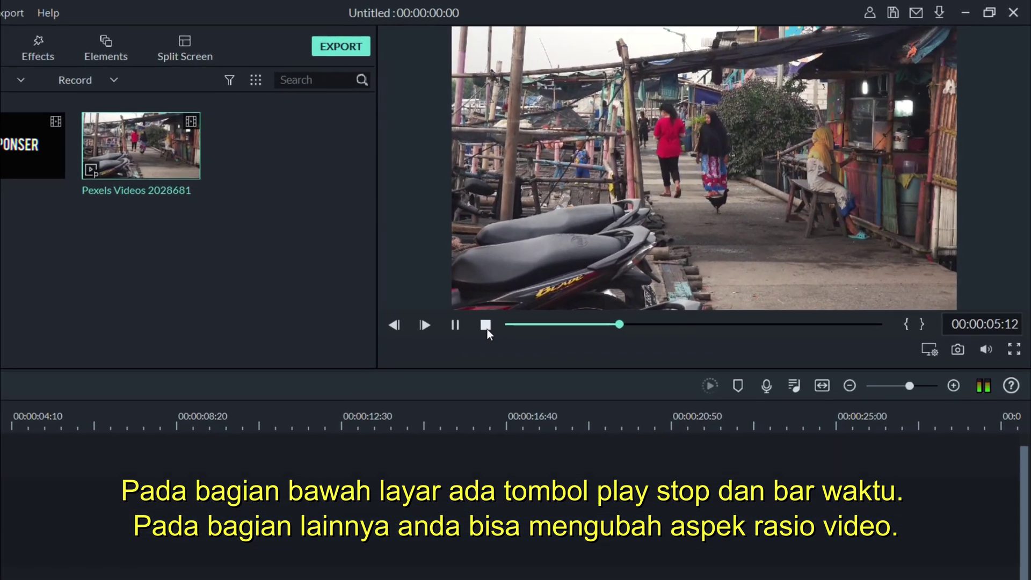
click(486, 326)
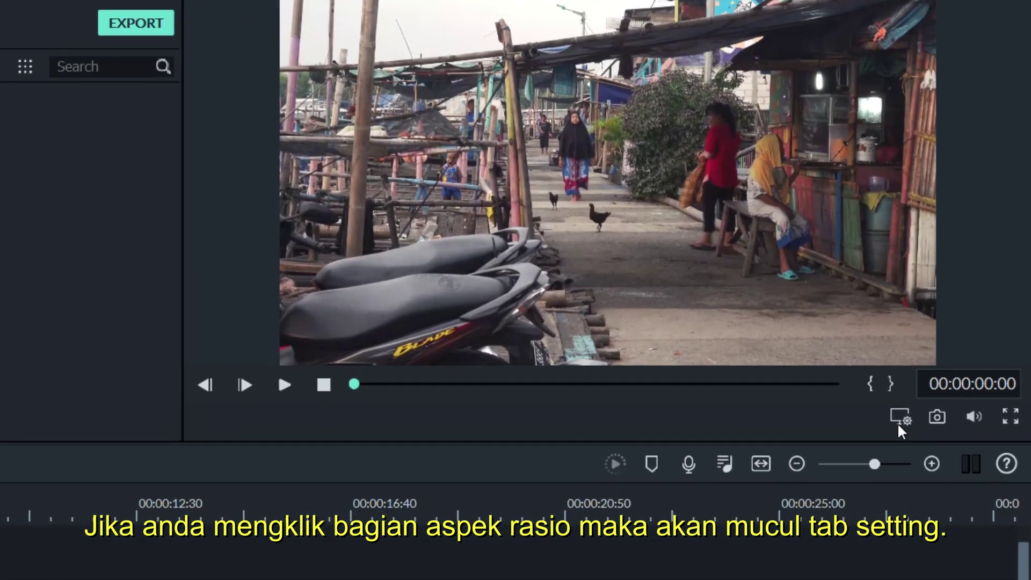
- Open the project's aspect ratio settings, choose a frame rate of 60 fps and accept the settings
click(897, 430)
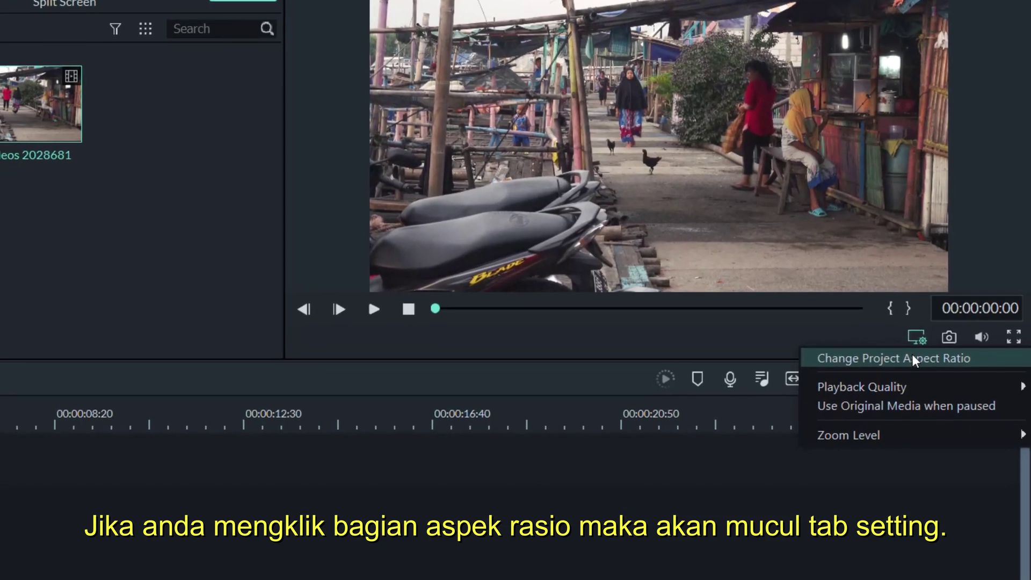
click(913, 358)
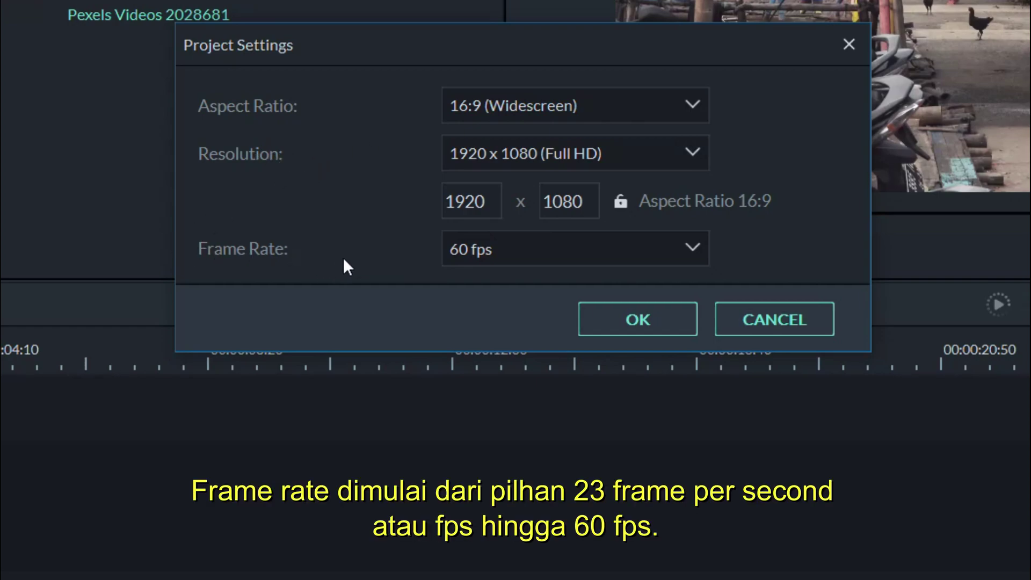
click(605, 247)
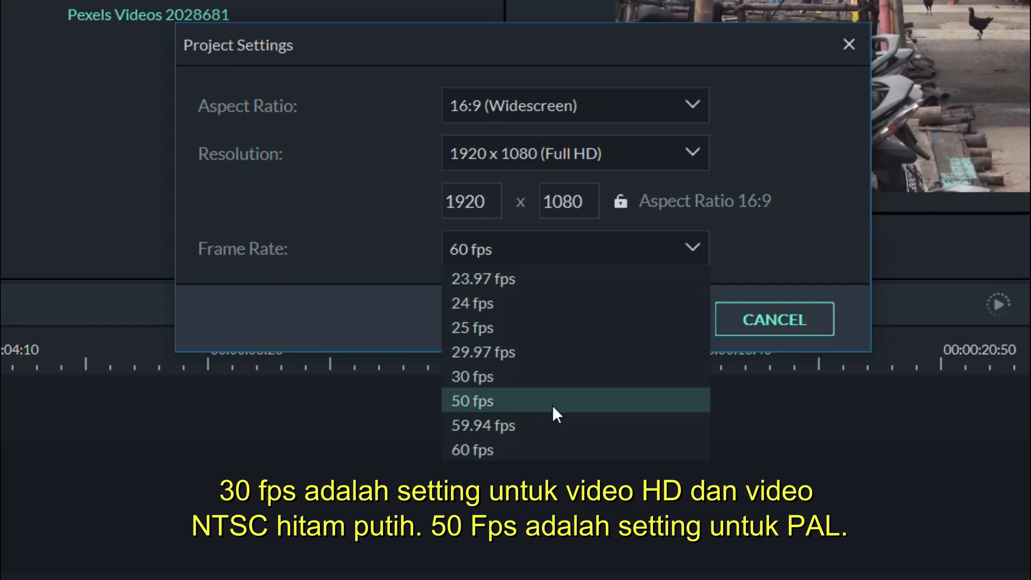
click(553, 456)
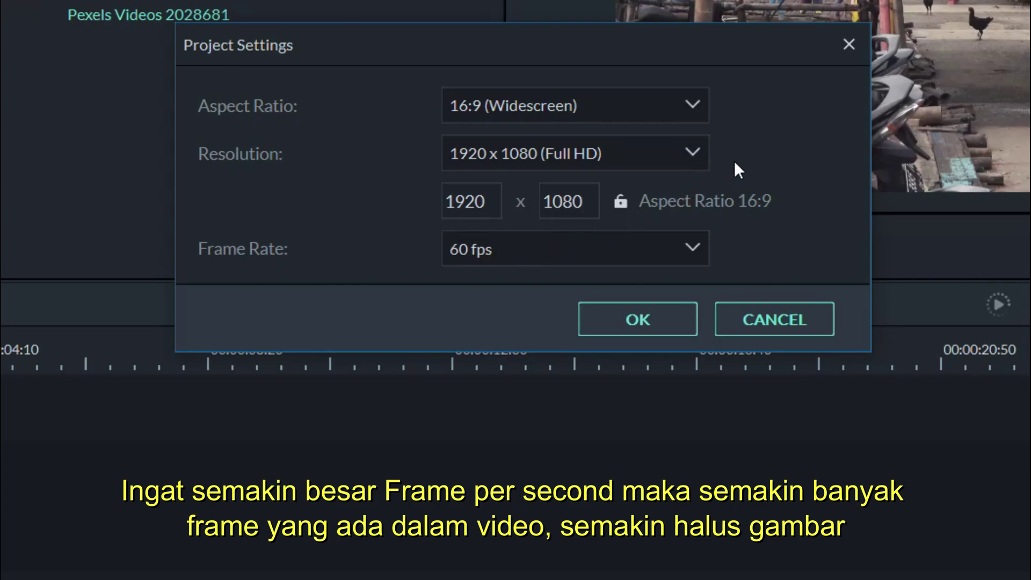
click(637, 321)
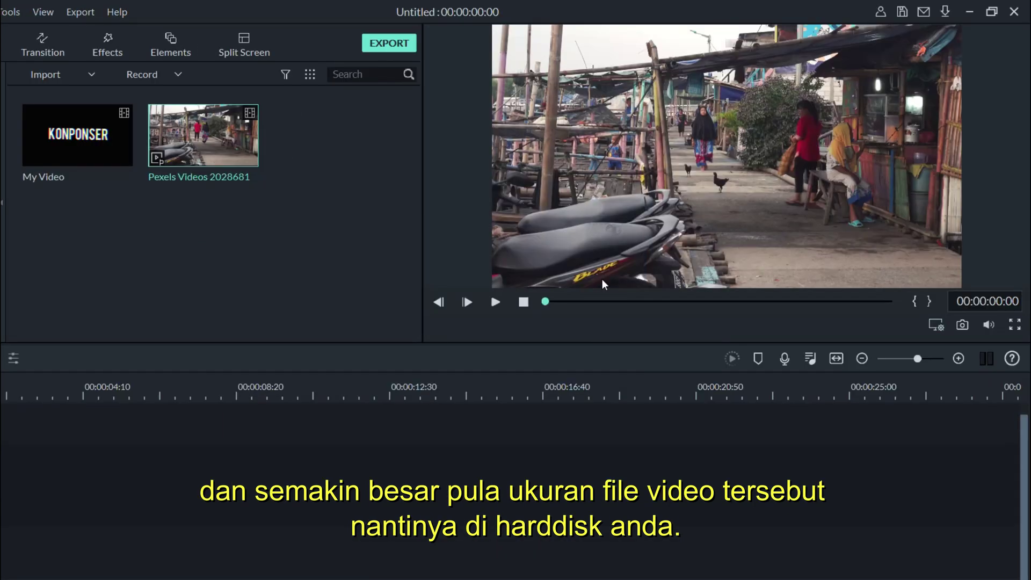
- Set the preview's playback quality to 1/16 and play the clip at that quality
click(943, 330)
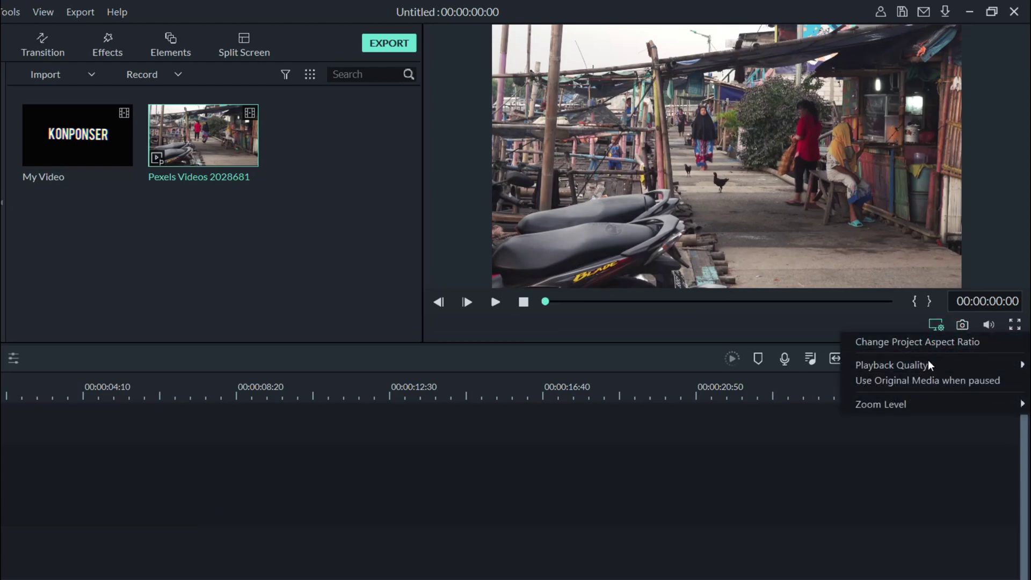
mouse_move(928, 364)
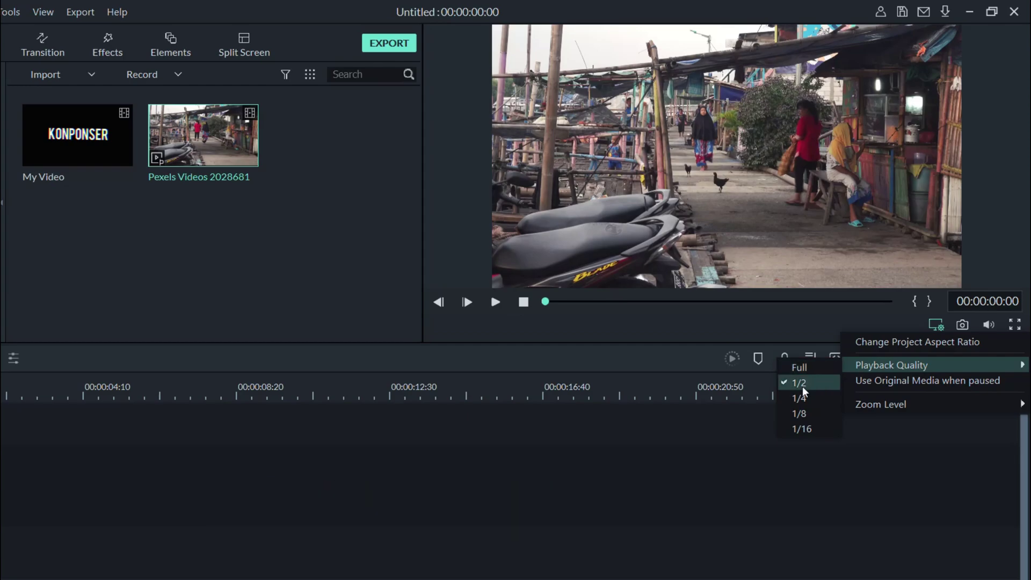
click(808, 429)
click(490, 304)
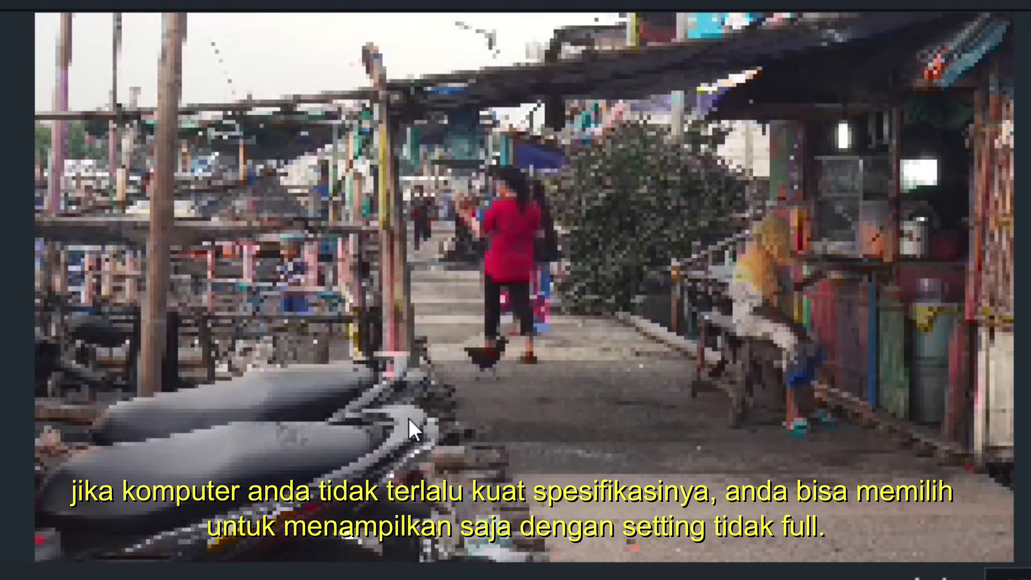
- Set the preview's playback quality to 1/2
click(936, 324)
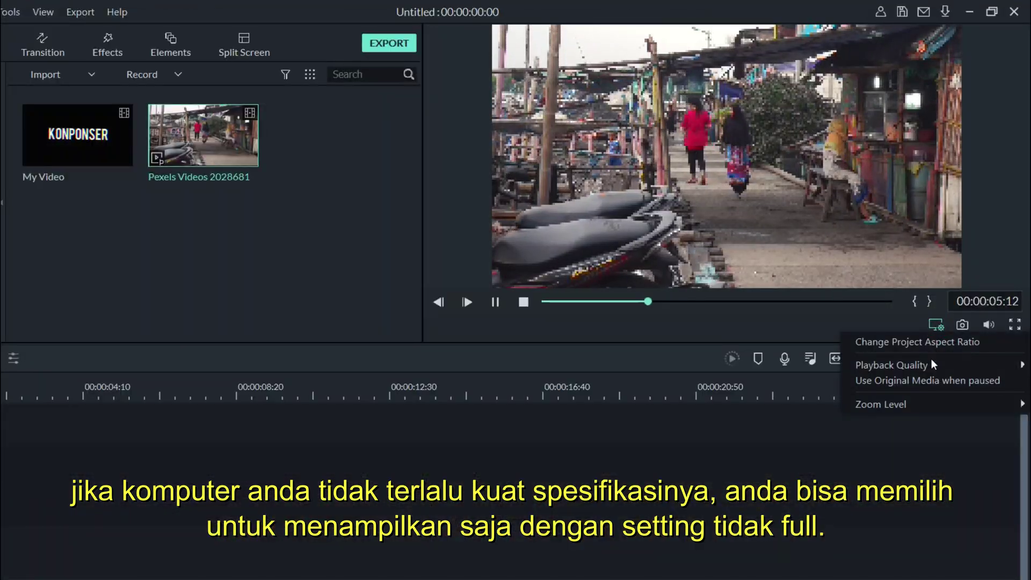
mouse_move(916, 362)
click(811, 382)
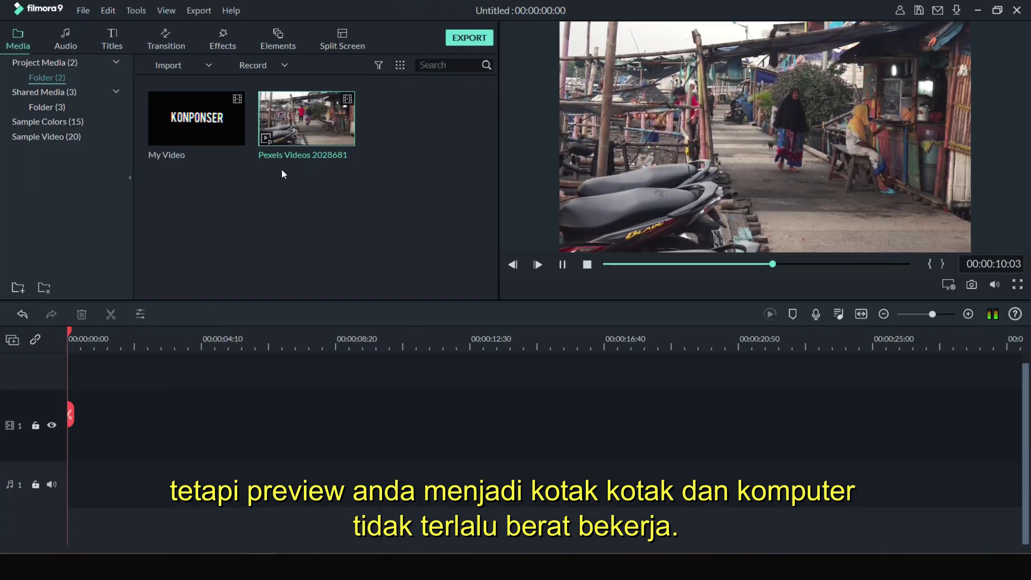
- Place the Pexels Videos 2028681 clip at the start of video track 1 and stop the preview
drag(173, 161, 0, 489)
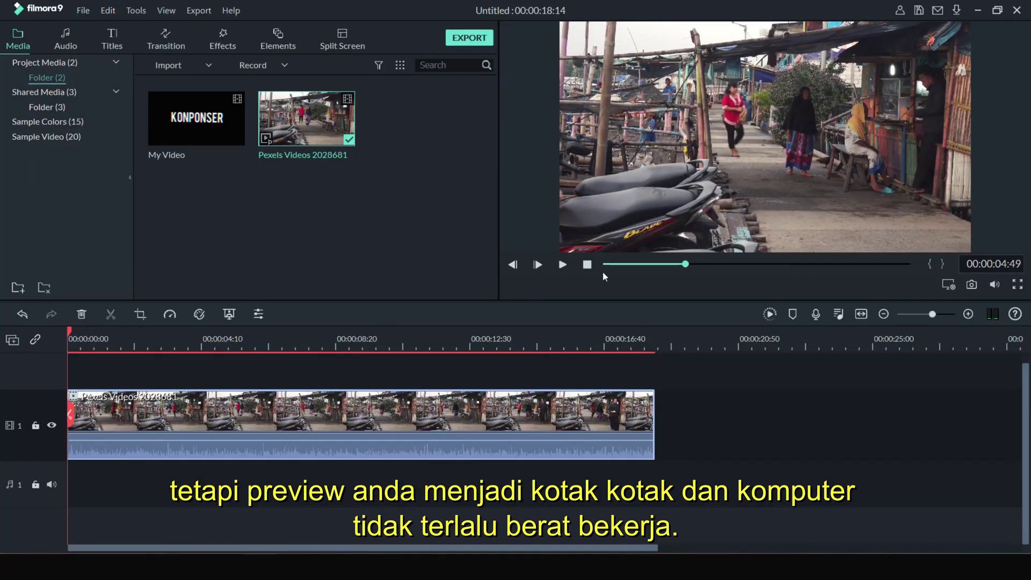
click(586, 264)
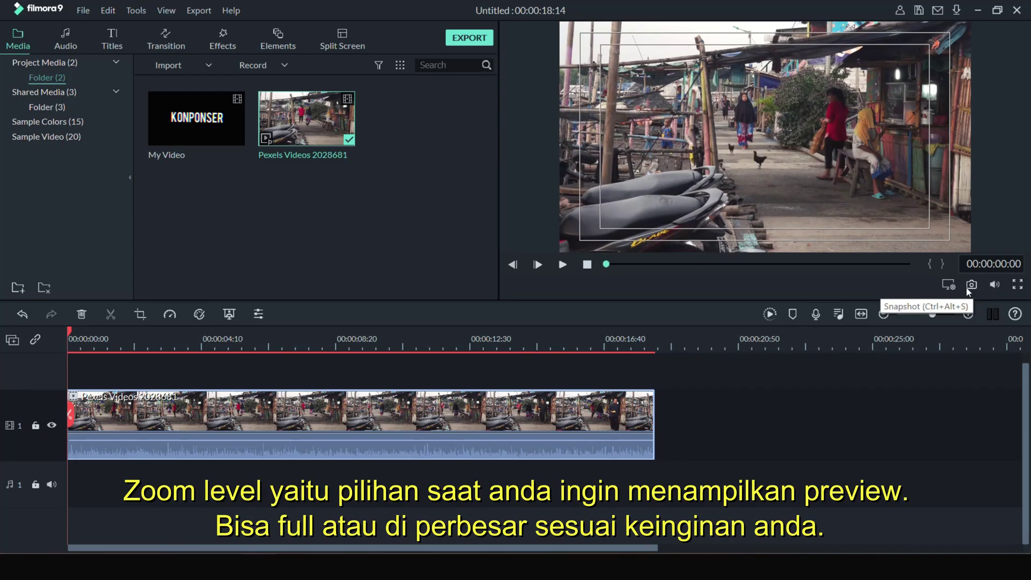
- Set the preview's zoom level to a percentage that enlarges the frame beyond the preview area
click(949, 288)
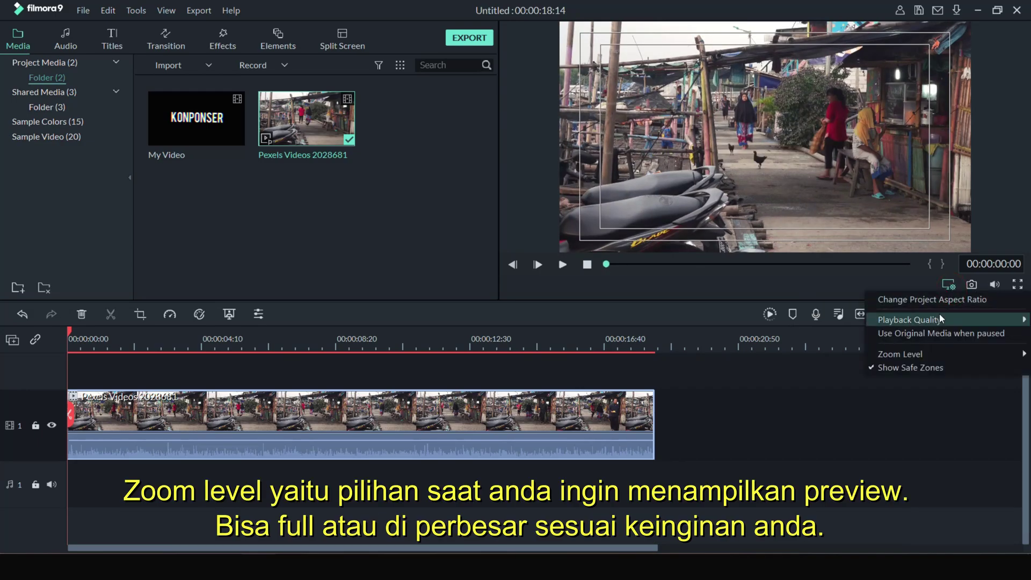
mouse_move(925, 352)
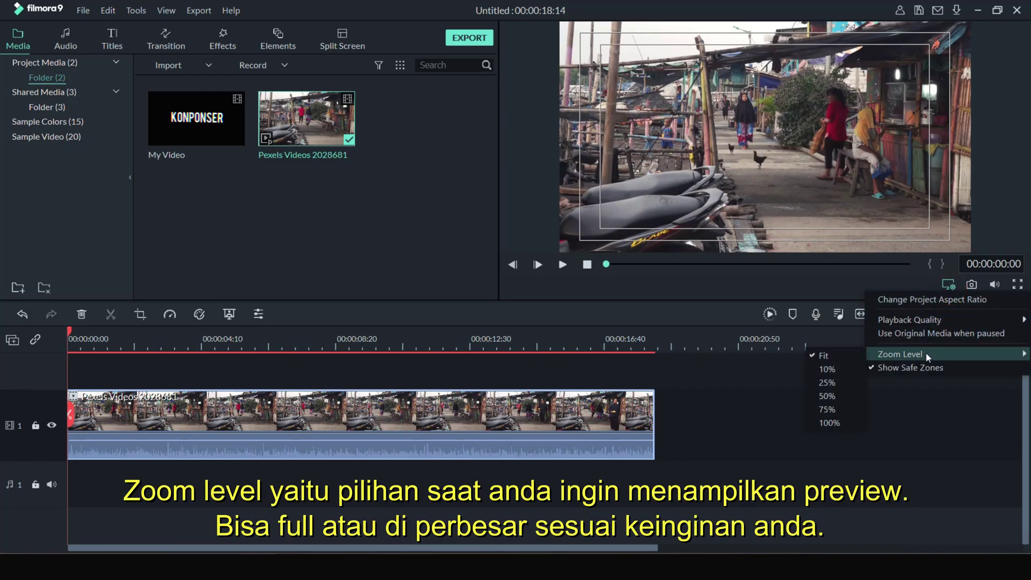
click(833, 368)
- Hide the safe zones on the preview and show them again
click(947, 285)
mouse_move(907, 357)
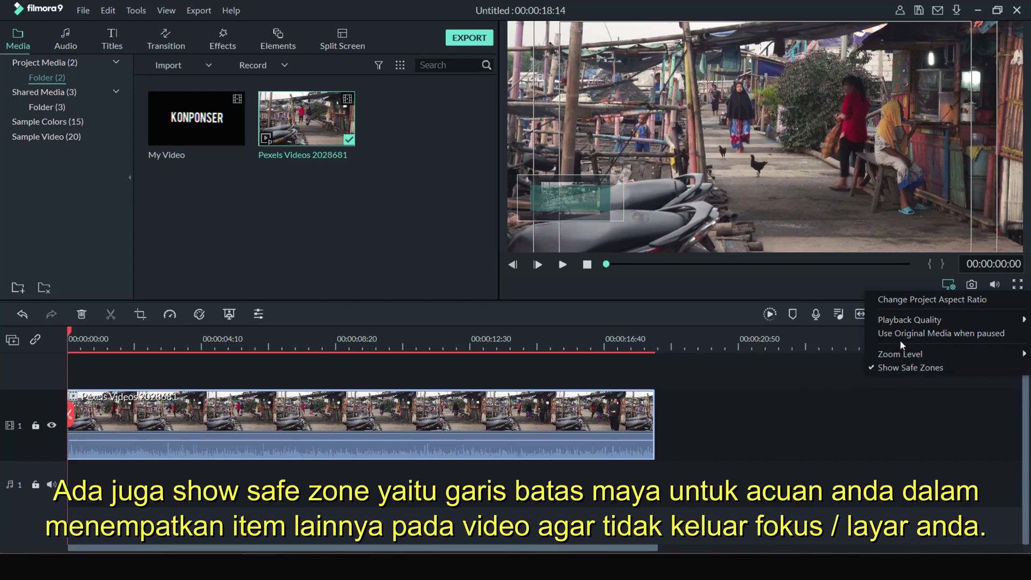
click(905, 368)
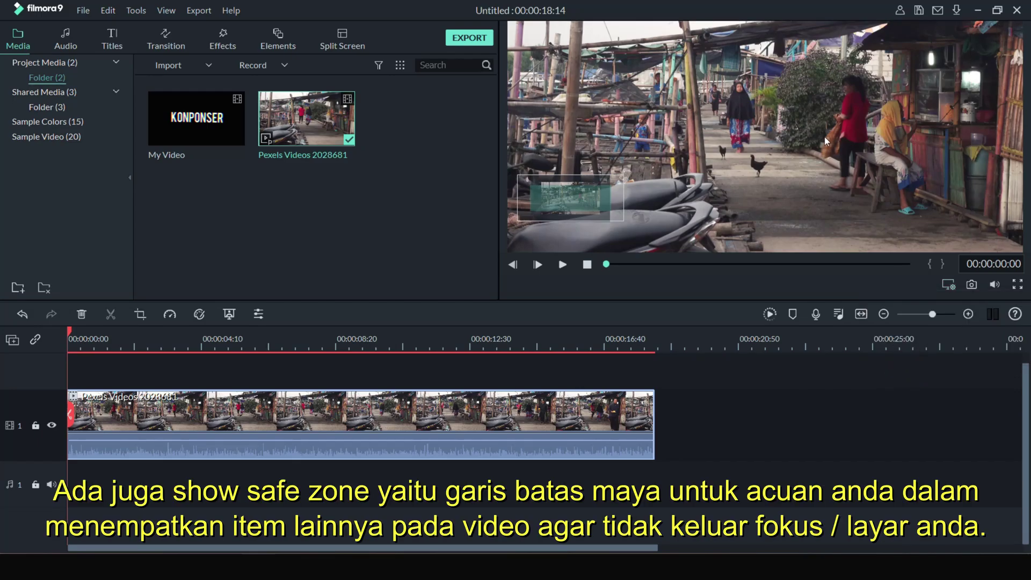
click(948, 284)
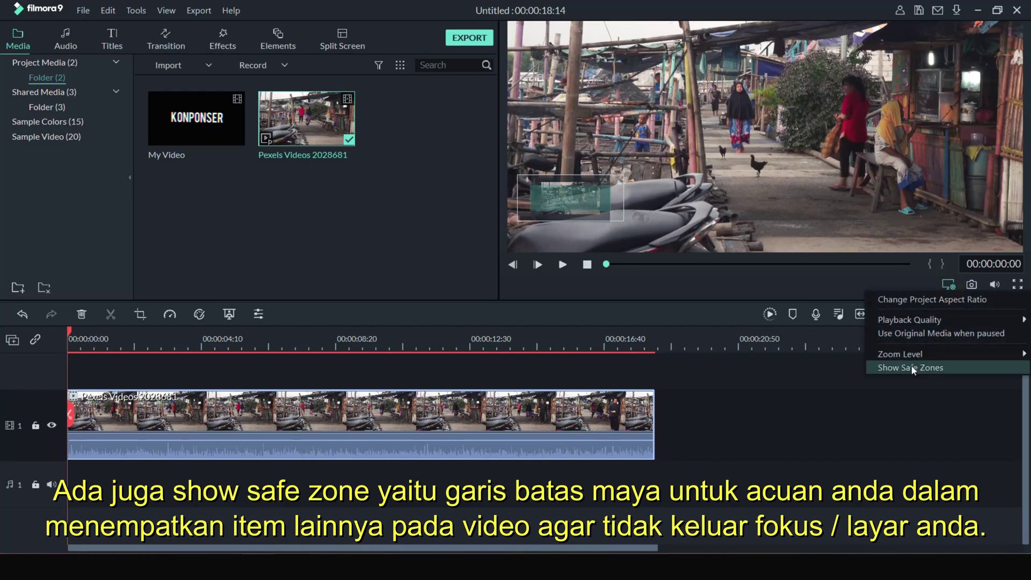
click(912, 368)
- Set the preview's zoom level to Fit
click(944, 289)
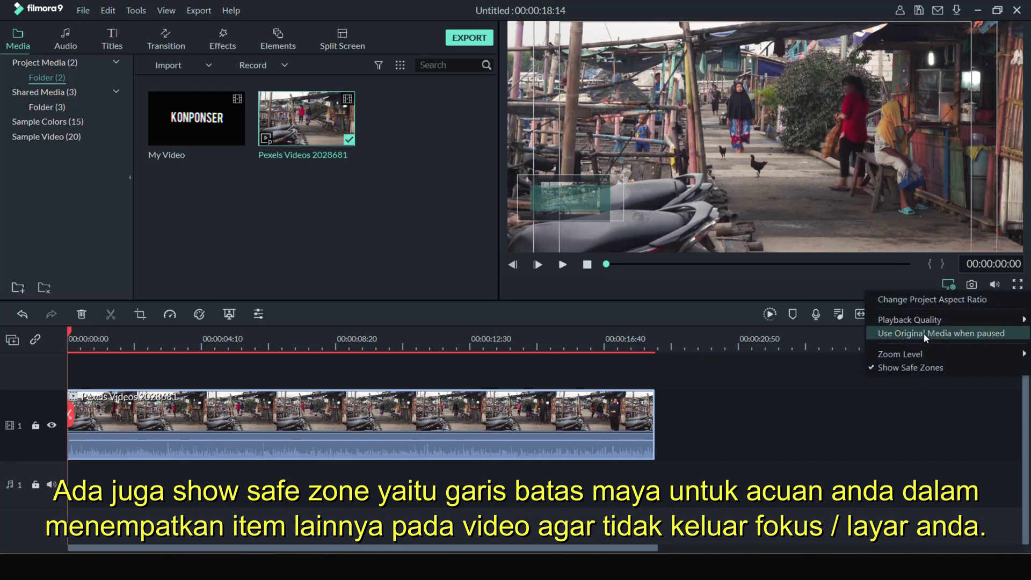
mouse_move(919, 354)
click(824, 356)
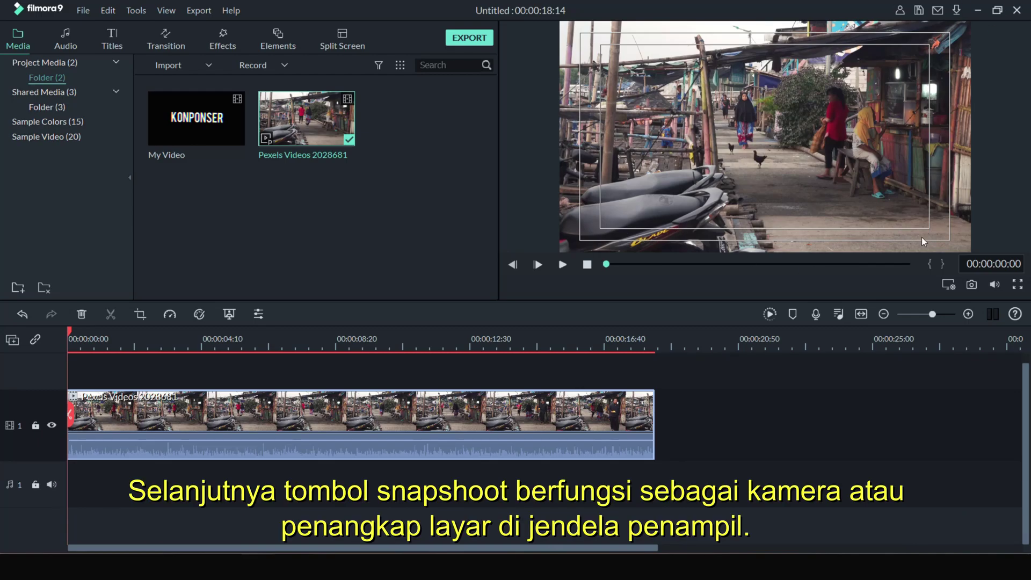
- Take a snapshot of the timeline frame at 00:00:07:19
click(726, 265)
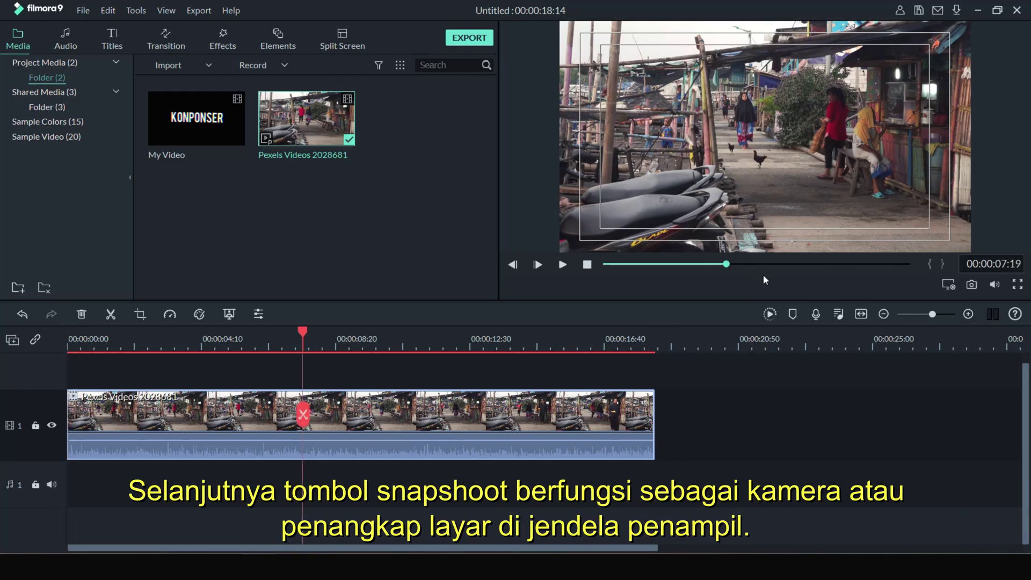
click(972, 286)
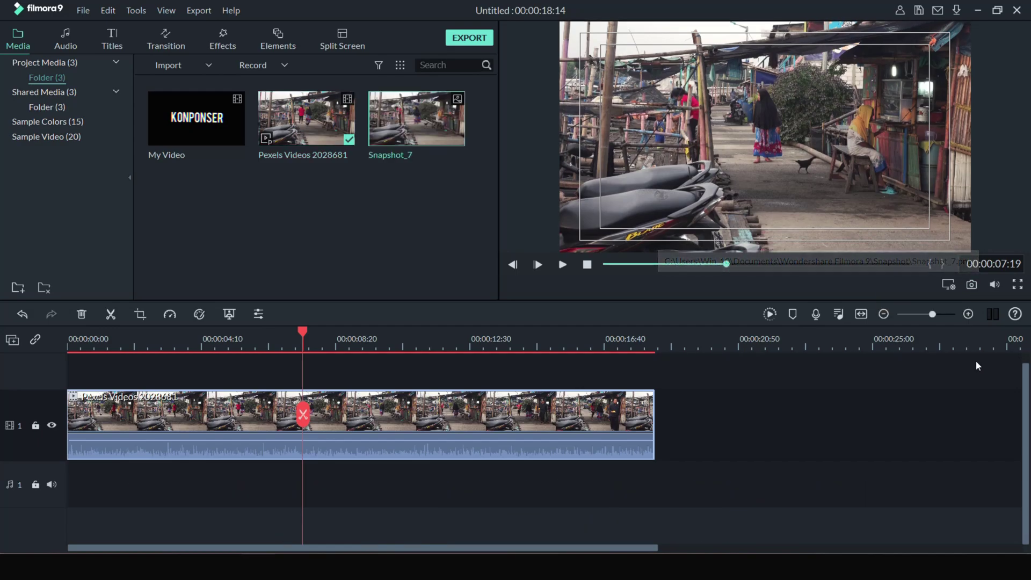
mouse_move(402, 138)
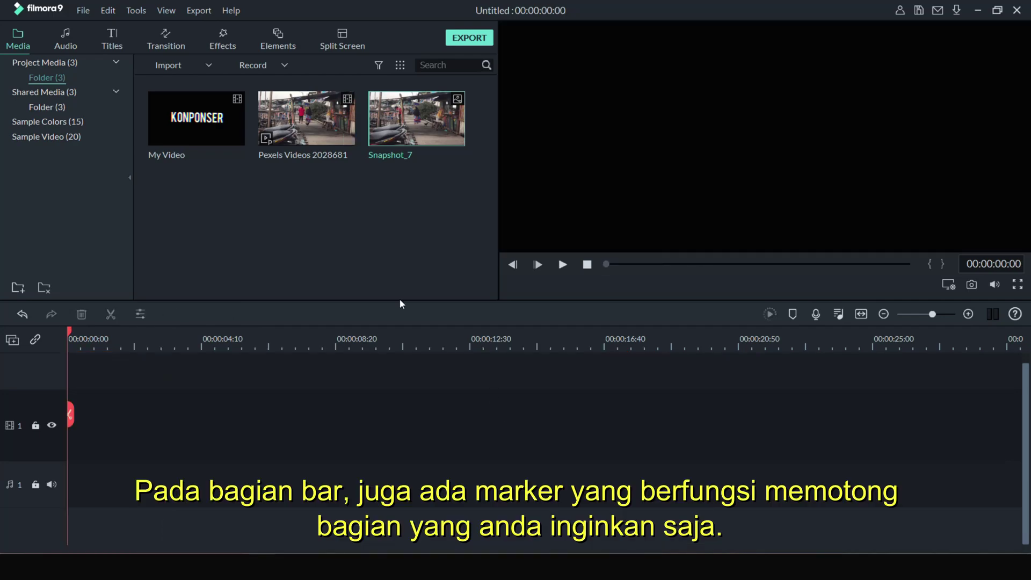
- Mark a section of about 00:00:09:44 in the Pexels Videos 2028681 clip and place it at the start of video track 1
double_click(306, 118)
click(931, 264)
drag(912, 267, 812, 286)
drag(628, 264, 789, 267)
mouse_move(314, 138)
drag(314, 139, 97, 426)
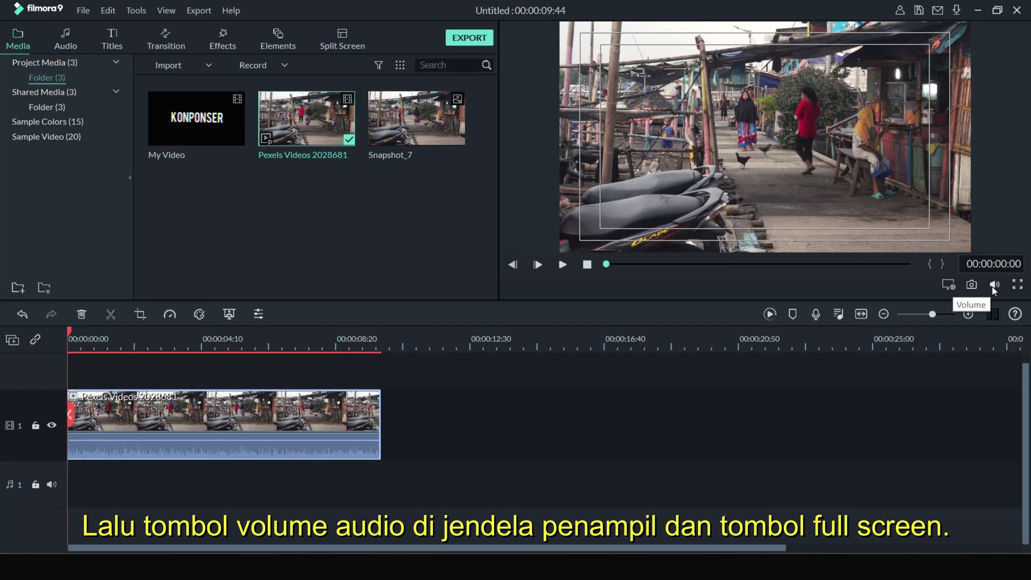
- View the preview in full screen and return to the editing layout
click(1012, 285)
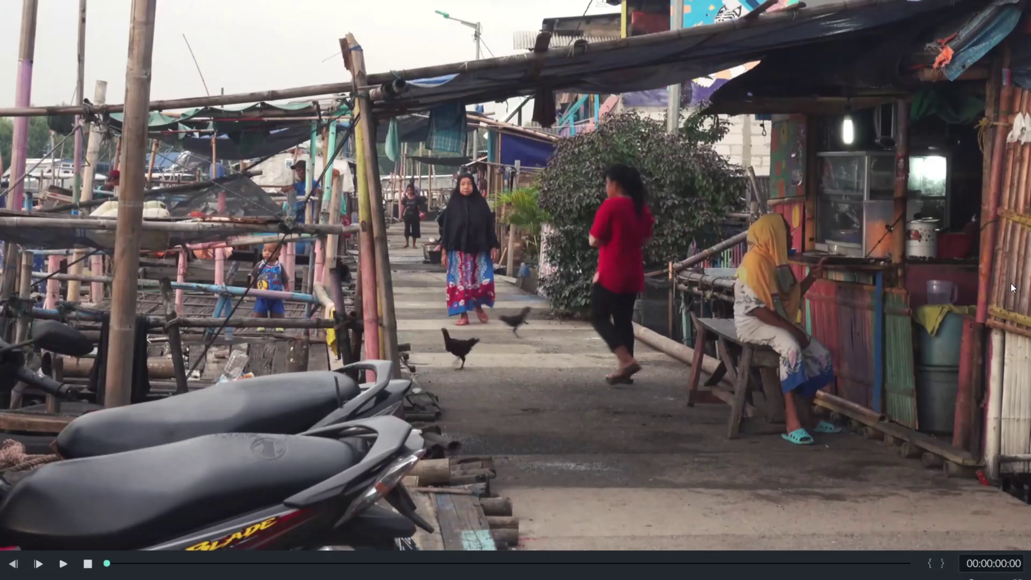
key(Escape)
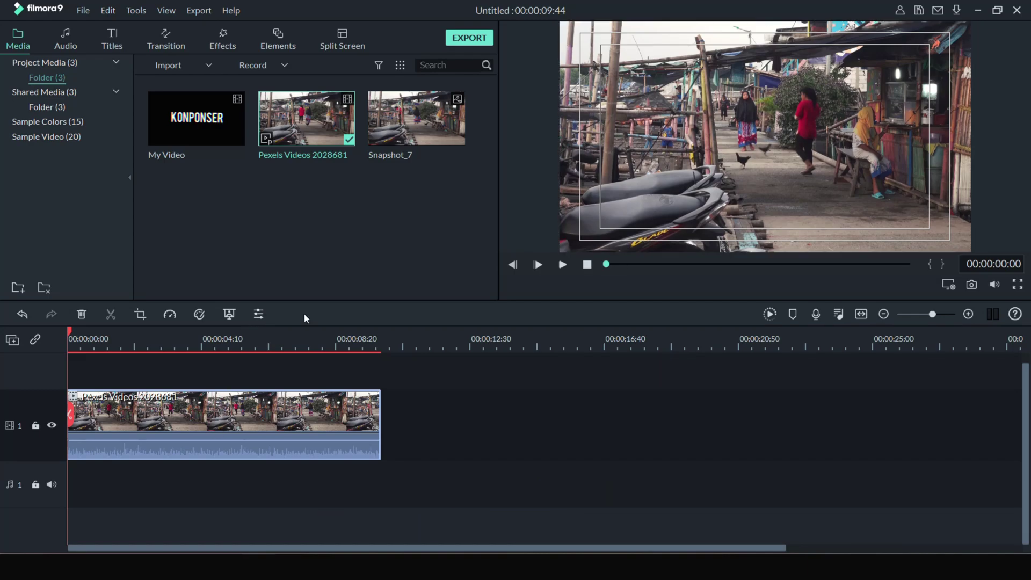
- Open the crop tool and the Advanced Color Correction window for the timeline clip, closing each one
click(139, 314)
click(707, 447)
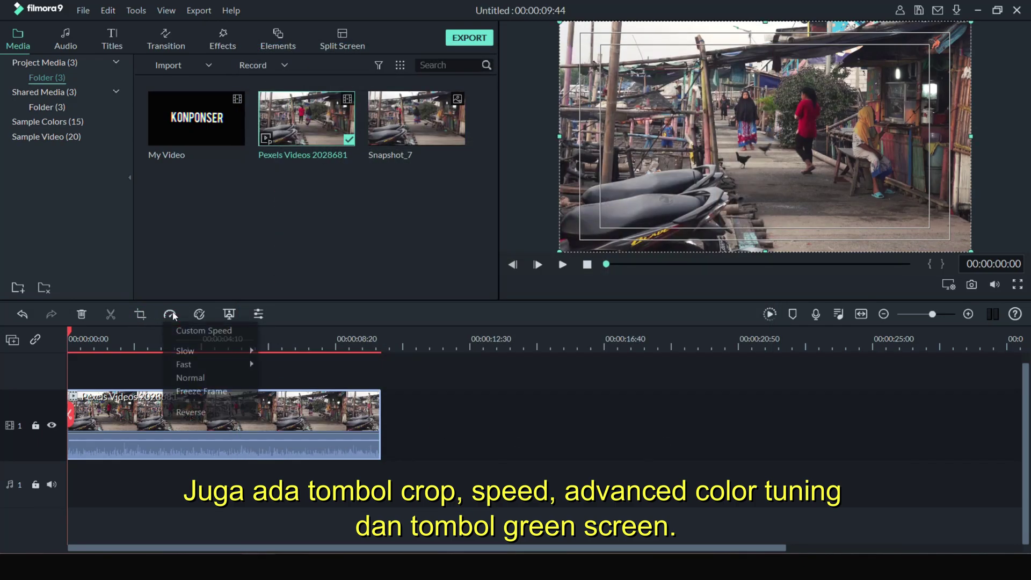
click(207, 313)
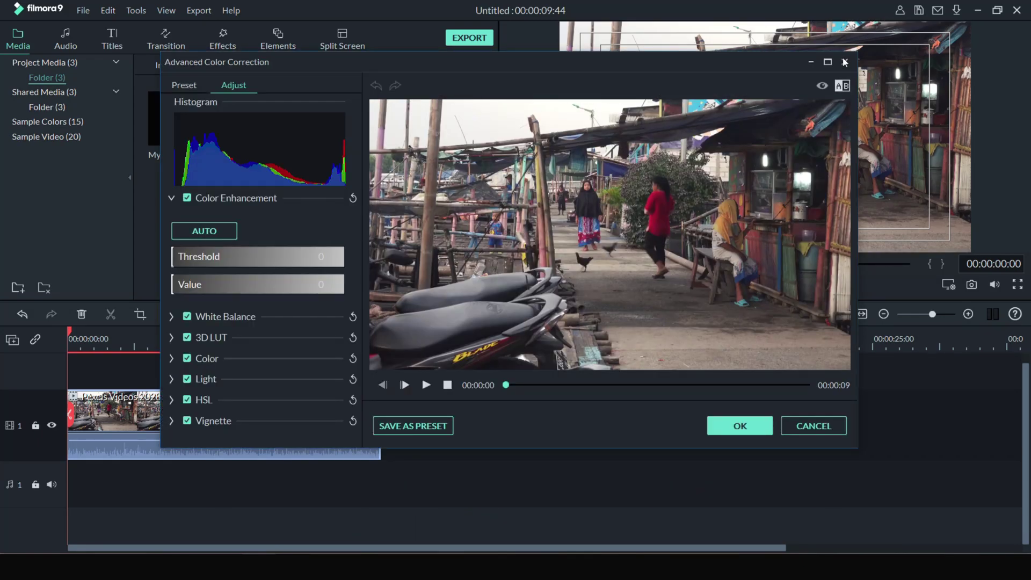
click(844, 62)
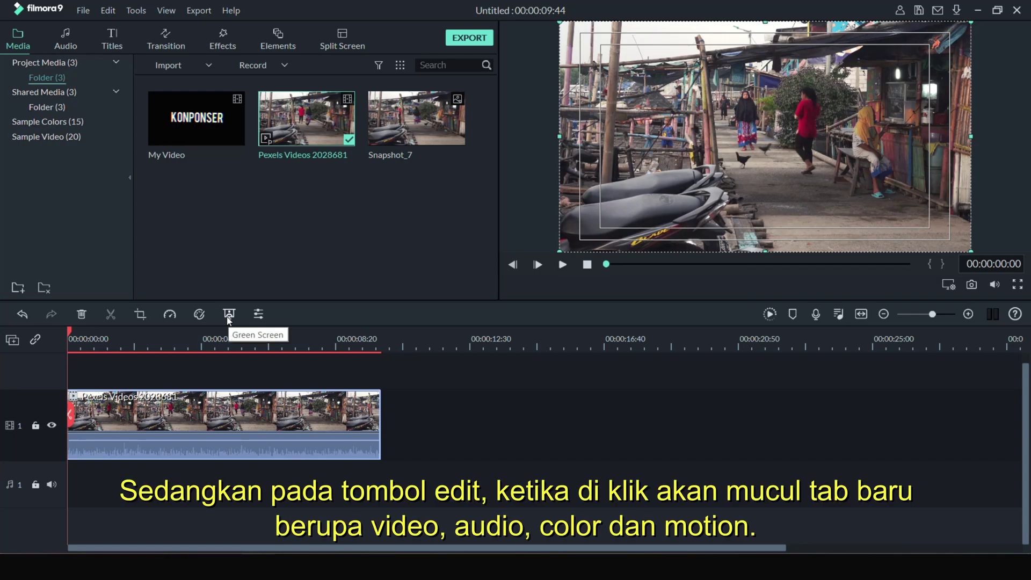
- Open the timeline clip's video properties and set the Transform rotation to 360.00
click(259, 314)
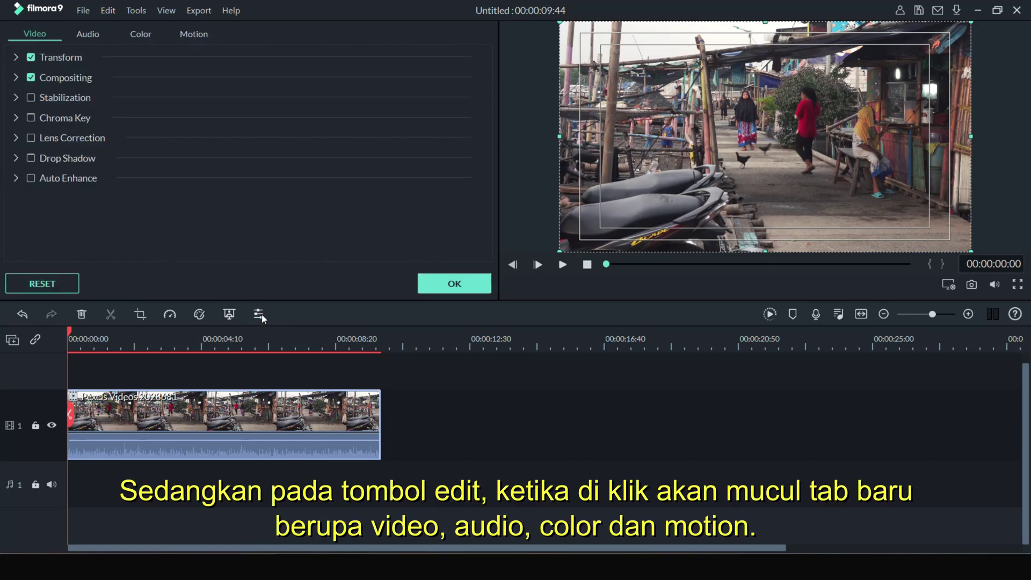
click(468, 290)
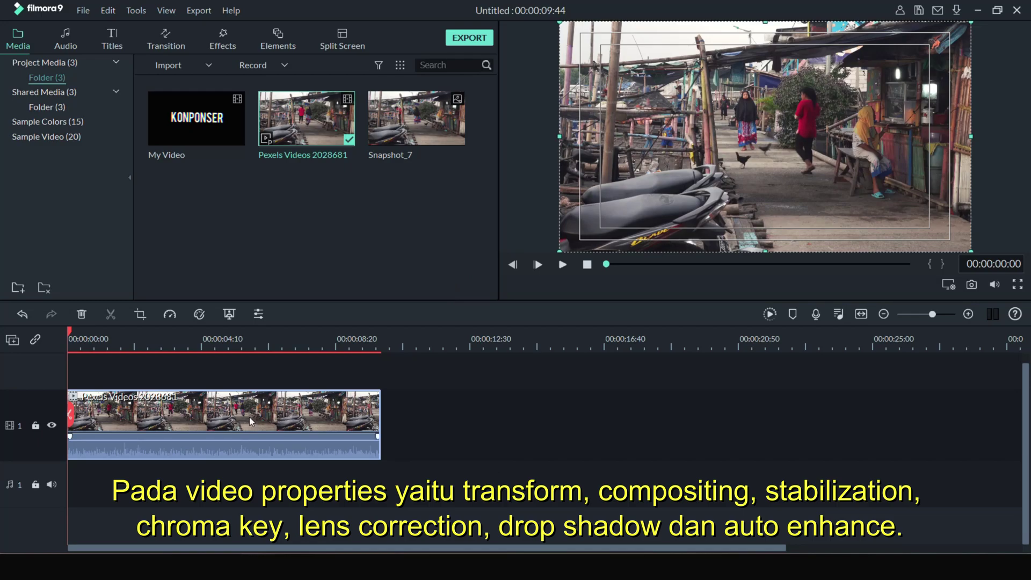
click(260, 314)
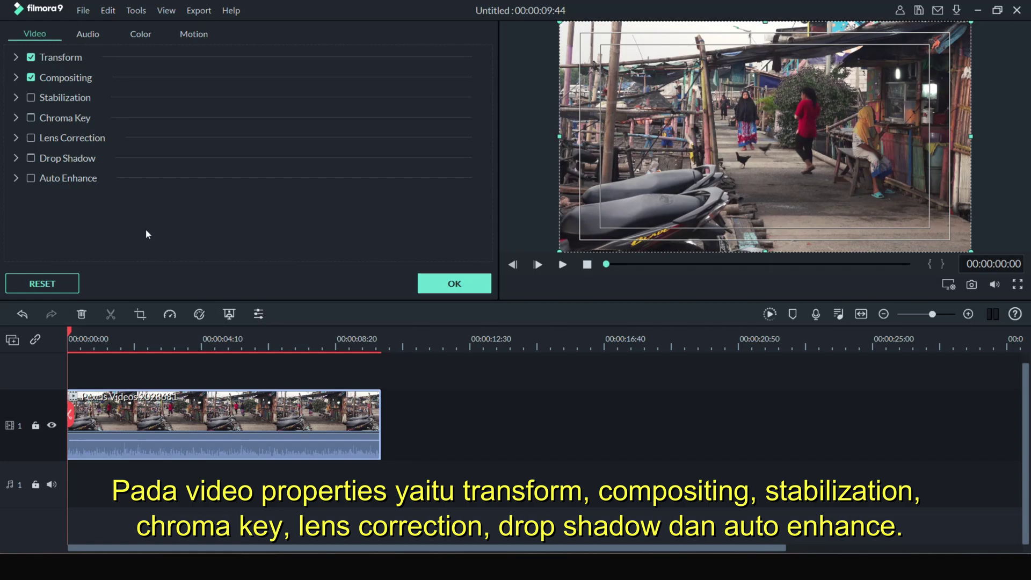
click(16, 60)
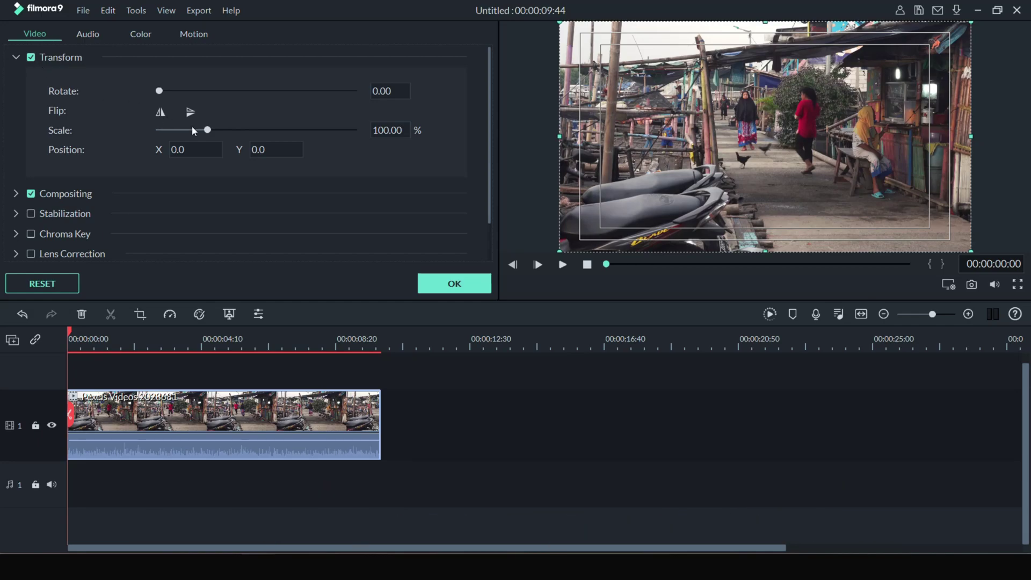
drag(158, 94, 362, 108)
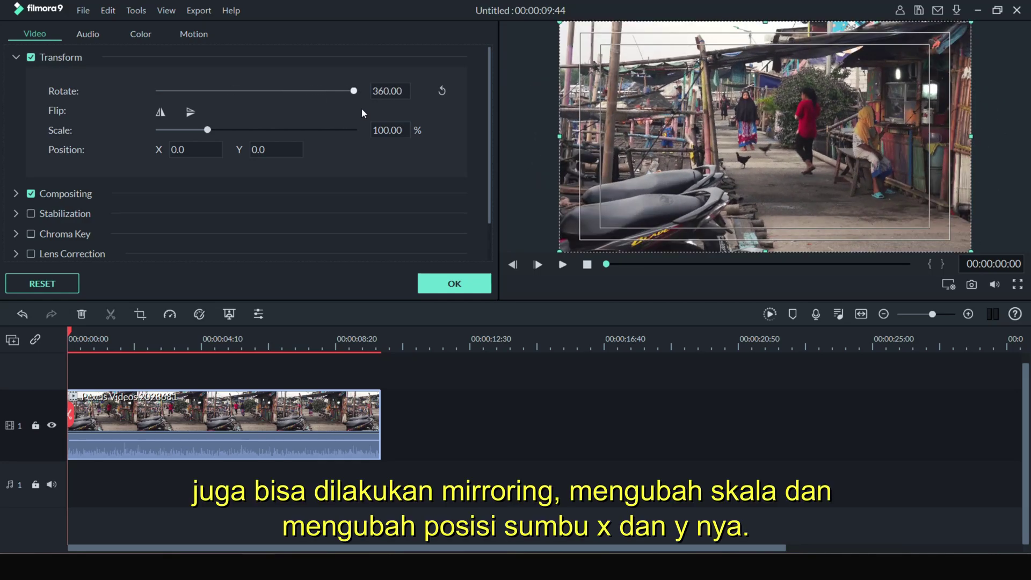
- Mirror the clip horizontally, then flip it vertically and back upright
click(163, 115)
click(189, 114)
click(189, 113)
- Set the clip's X position to 50.0 and return it to 0.0
click(180, 150)
text(50)
key(Return)
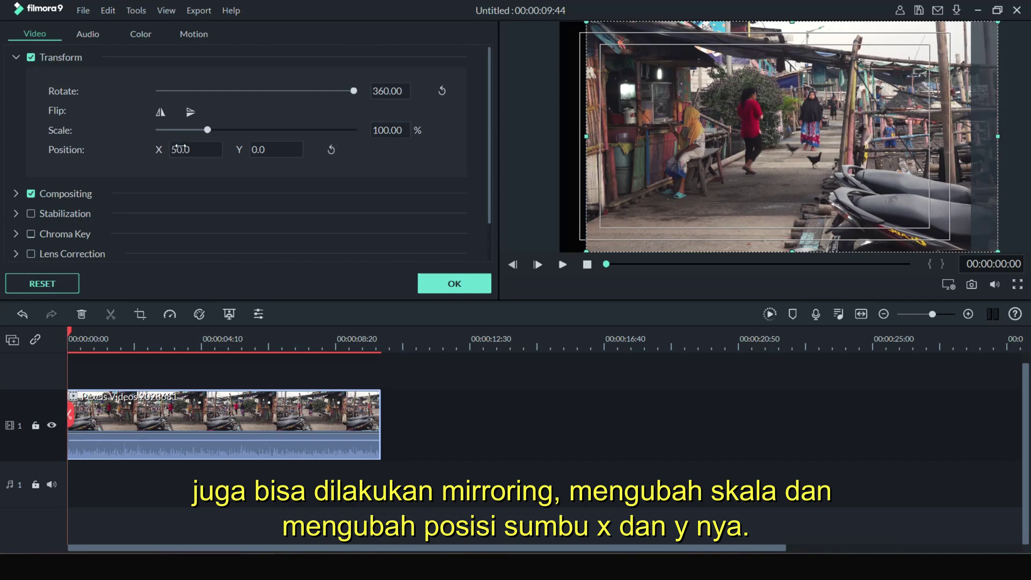
click(201, 155)
text(0)
key(Return)
- Set the clip's Y position to 50.0 and return it to 0.0
click(278, 153)
text(50)
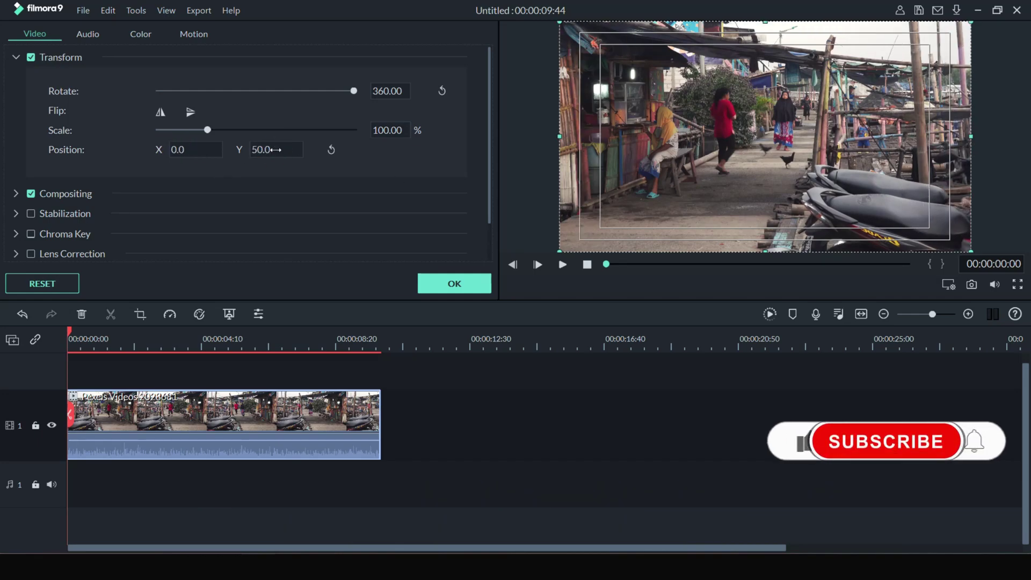
key(Return)
click(266, 150)
text(0)
key(Return)
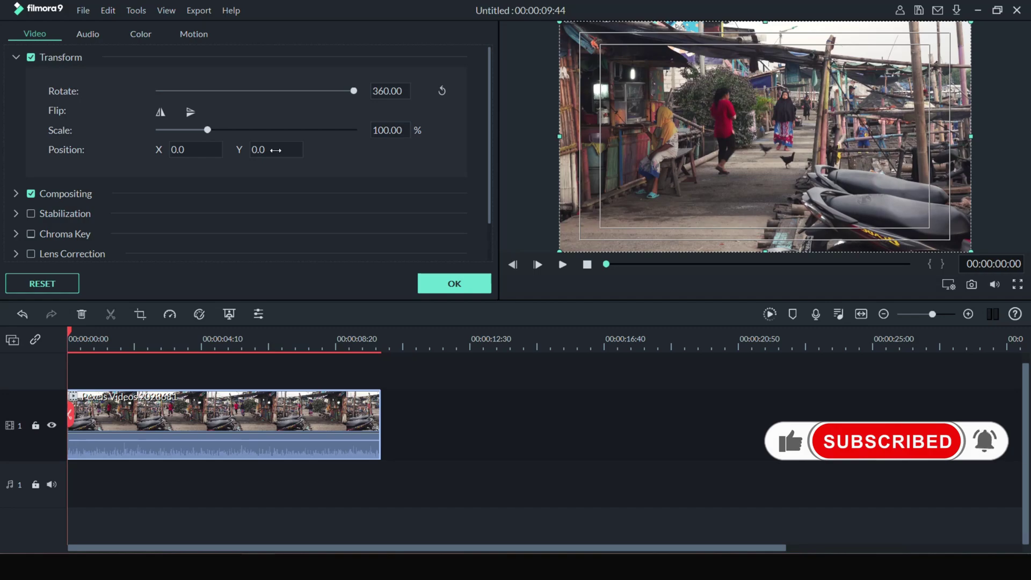
- Try several Compositing blending modes for the clip and set Color Dodge, keeping opacity at 100%
click(16, 57)
click(17, 77)
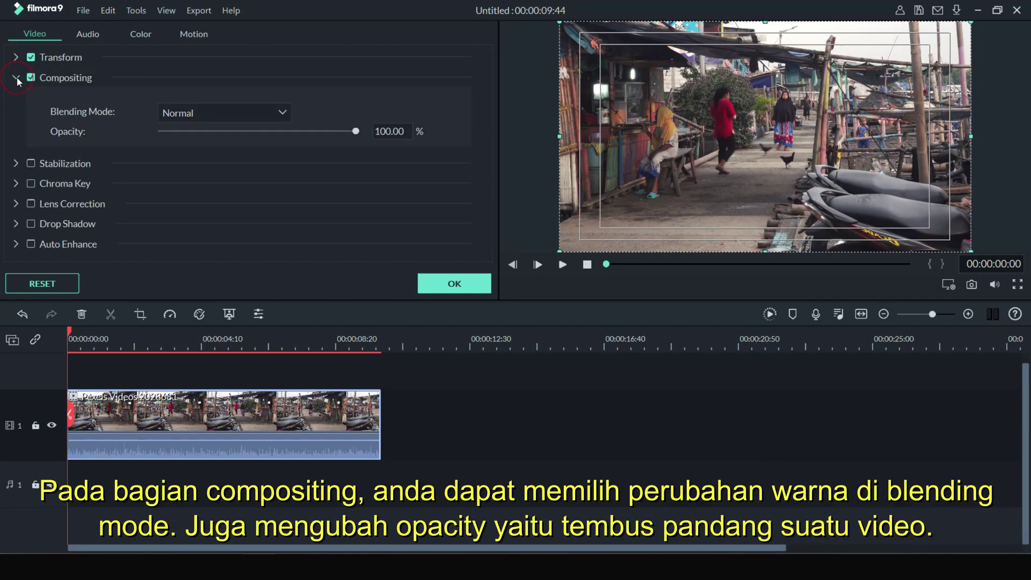
mouse_move(355, 131)
mouse_down()
mouse_move(301, 149)
mouse_move(359, 145)
mouse_move(353, 134)
mouse_move(247, 135)
mouse_move(371, 135)
mouse_up()
click(244, 114)
click(239, 170)
click(253, 107)
click(205, 198)
click(281, 114)
click(268, 227)
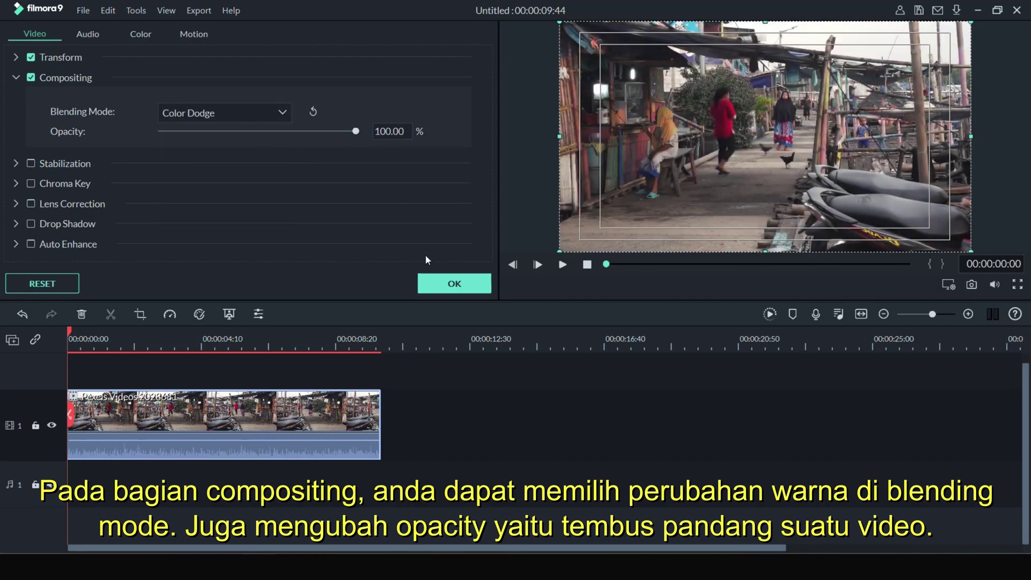
- Enable Stabilization for the clip and start its shake analysis
click(16, 164)
scroll(225, 191, down, 2)
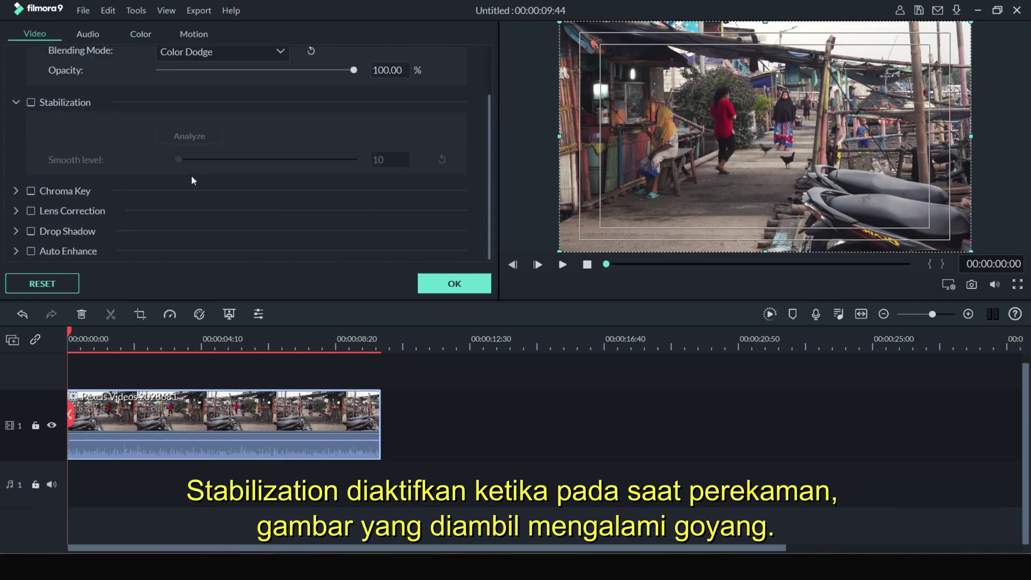
click(32, 104)
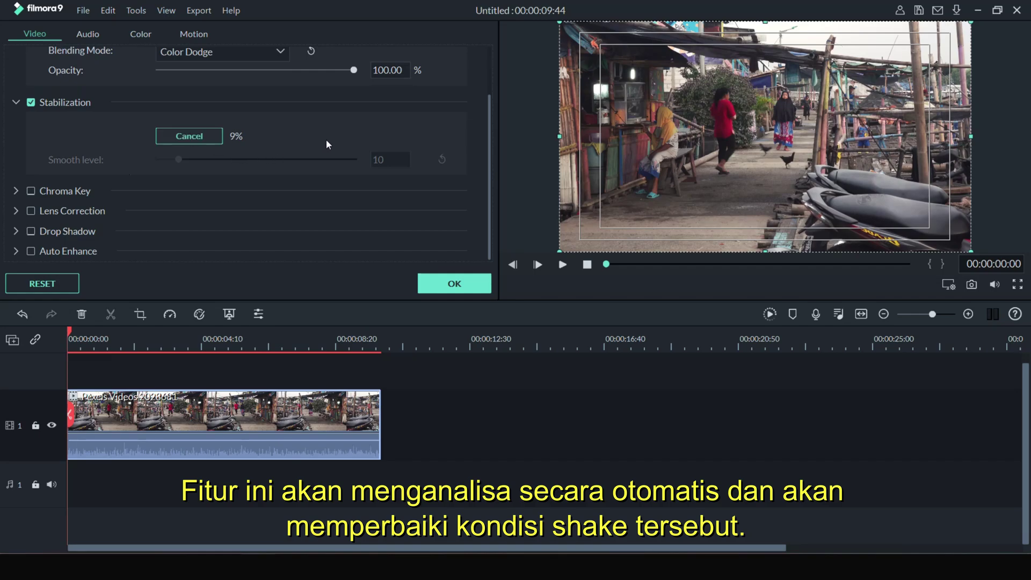
- Try Chroma Key with the colour sampled from the red shirt, offset 16 and tolerance 55, and disable it again
click(31, 192)
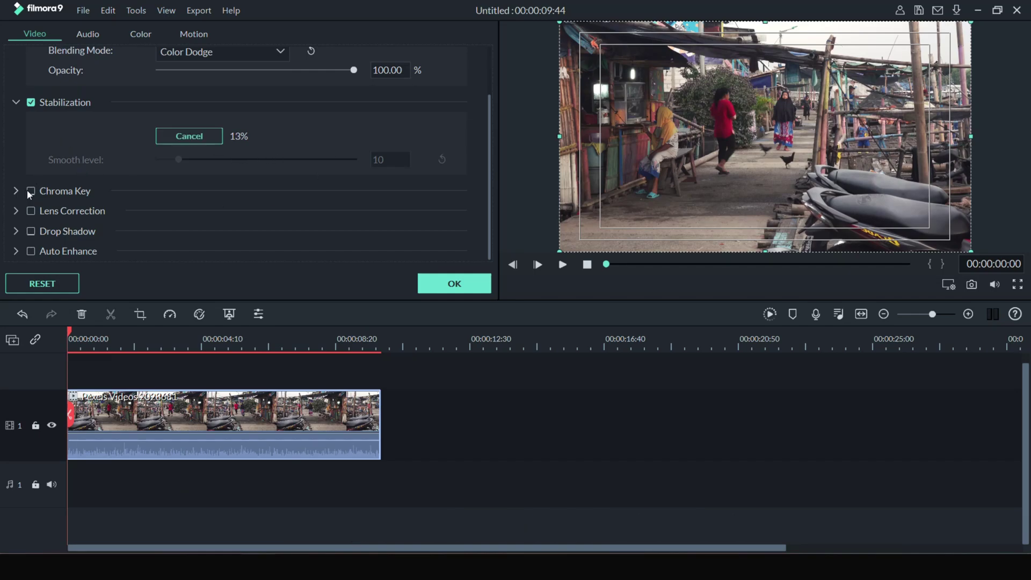
scroll(259, 183, down, 3)
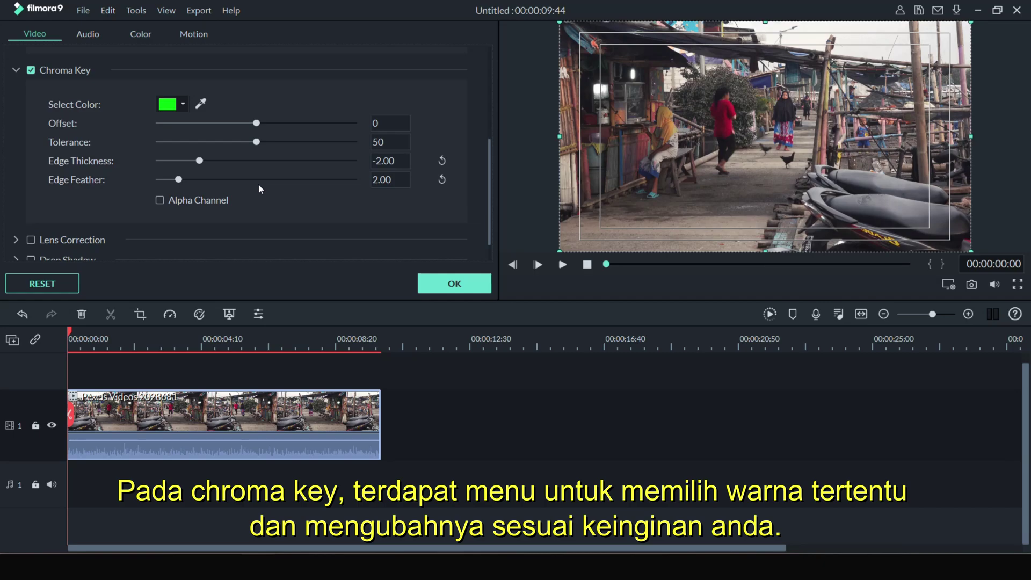
click(201, 103)
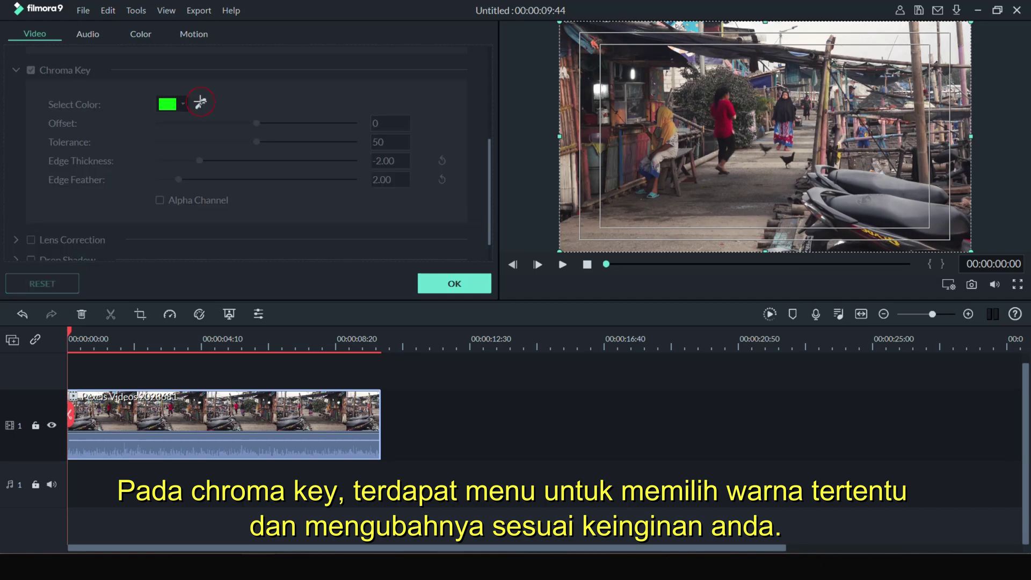
click(726, 114)
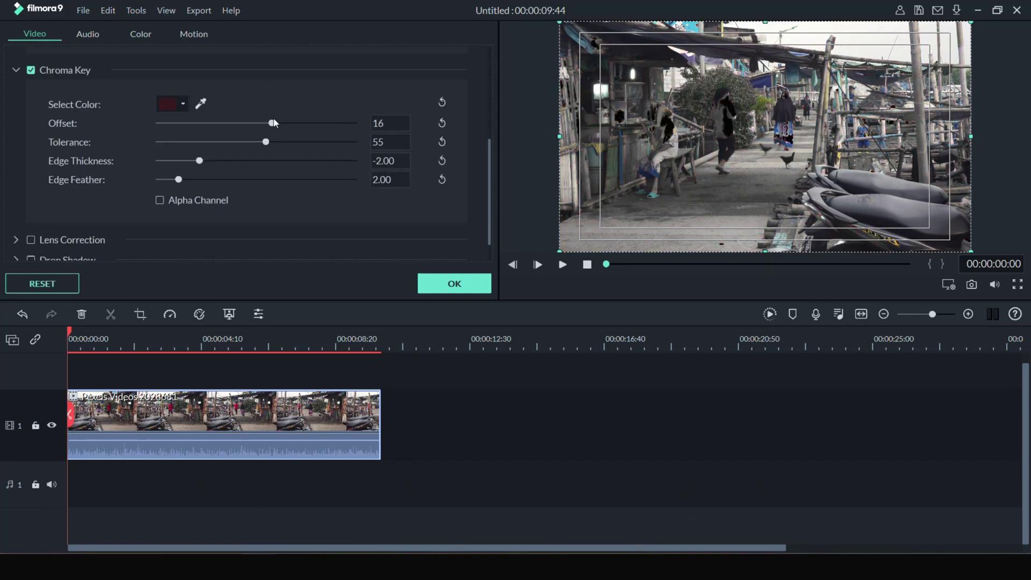
click(30, 69)
- Enable Lens Correction with the GoPro Hero 7 profile at 4K SuperView
click(30, 240)
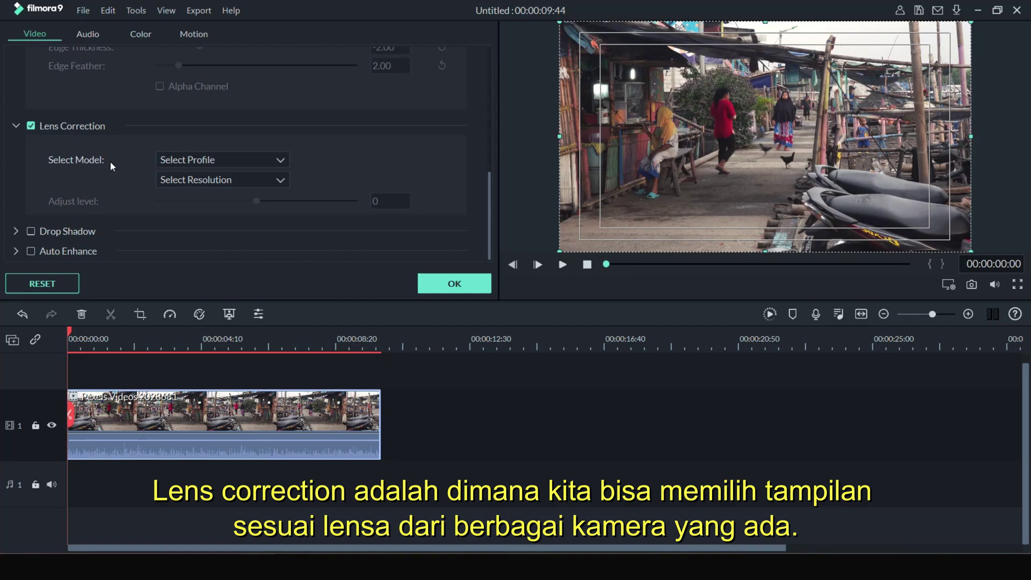
click(277, 162)
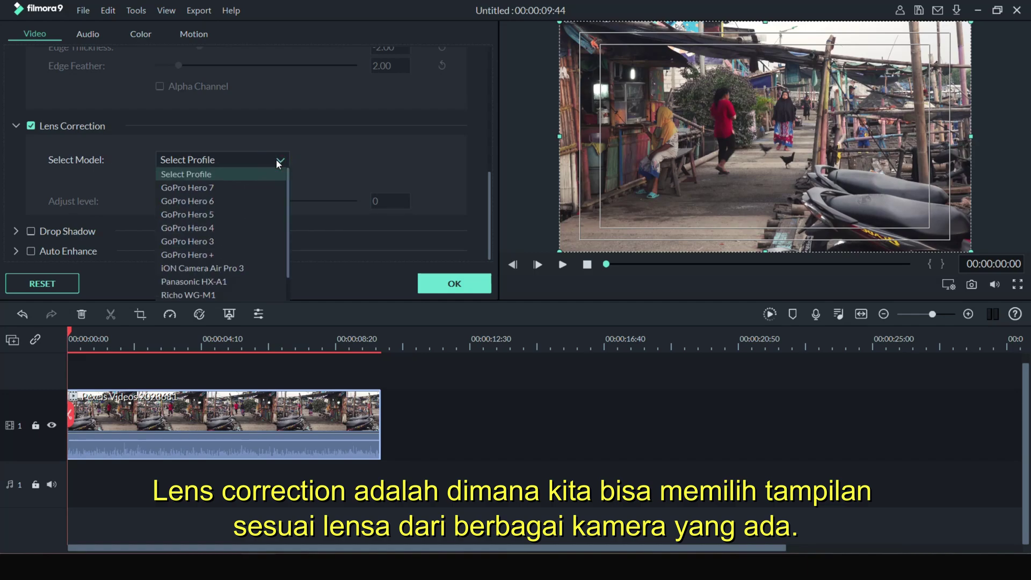
click(255, 188)
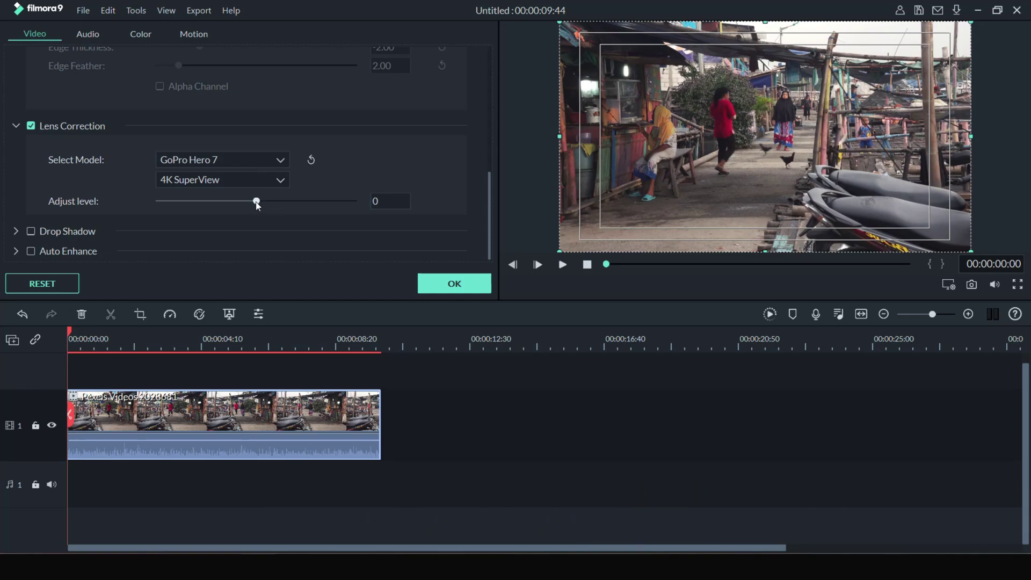
- Add a yellow-green Drop Shadow with distance 43, blur 30 and opacity 53, viewing the preview at 25% zoom
click(92, 231)
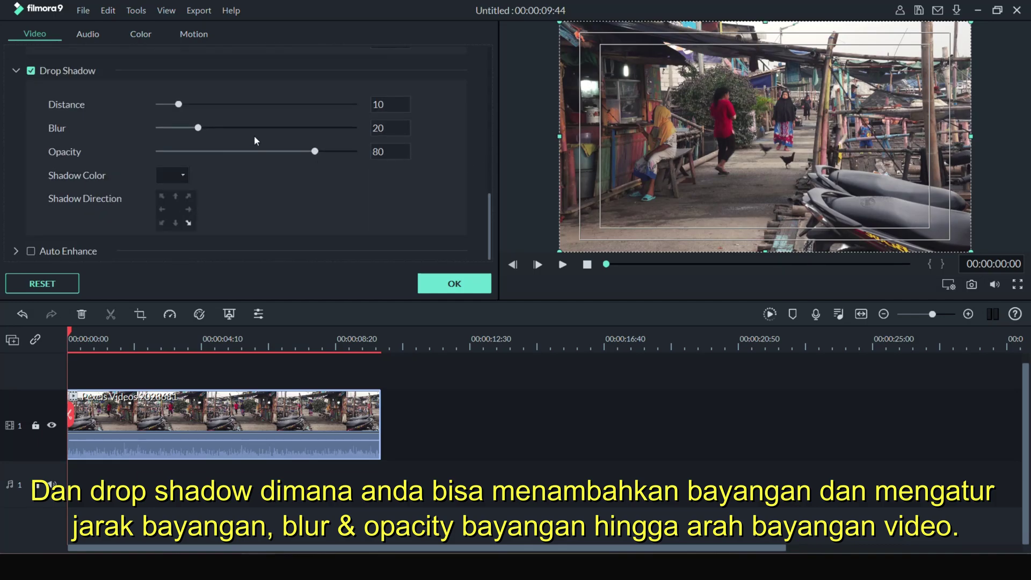
mouse_move(179, 105)
mouse_down()
mouse_move(261, 107)
mouse_move(196, 106)
mouse_up()
click(948, 285)
mouse_move(912, 354)
click(834, 379)
drag(196, 104, 167, 97)
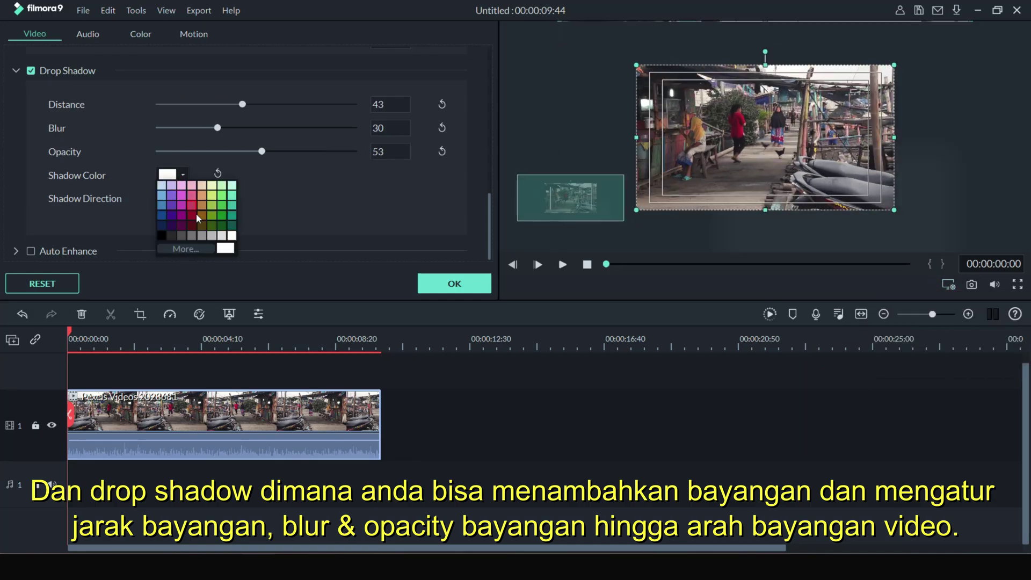
click(214, 194)
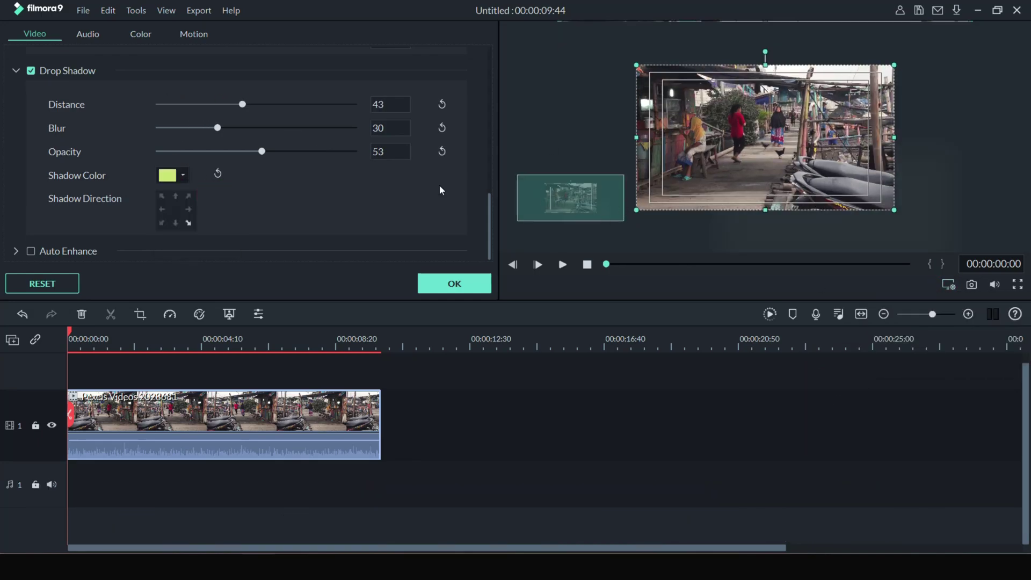
- Enable Auto Enhance with an amount of 56 and apply the clip's video settings
click(37, 249)
scroll(159, 242, down, 1)
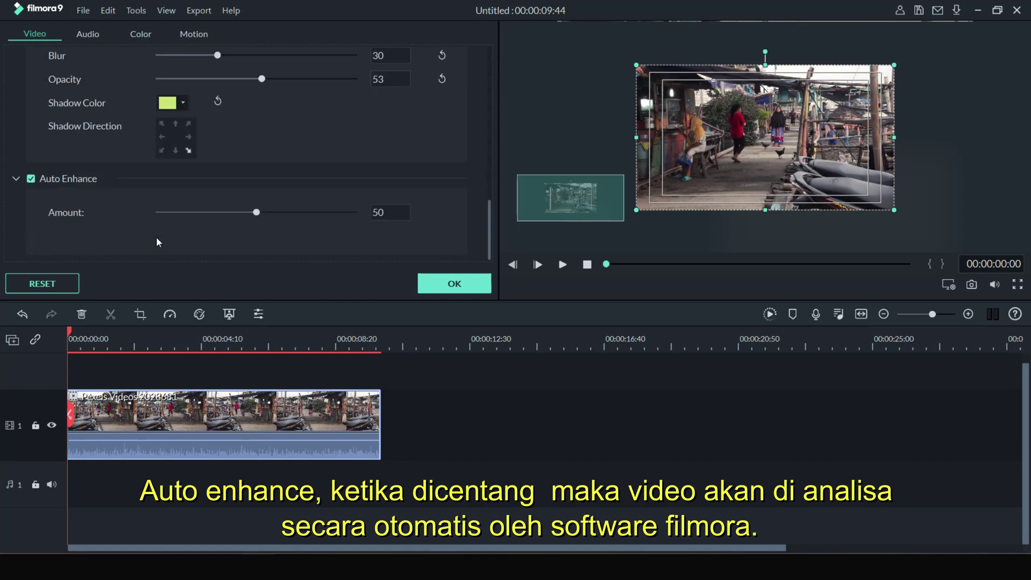
mouse_move(257, 213)
mouse_down()
mouse_move(207, 212)
mouse_move(267, 212)
mouse_up()
click(470, 284)
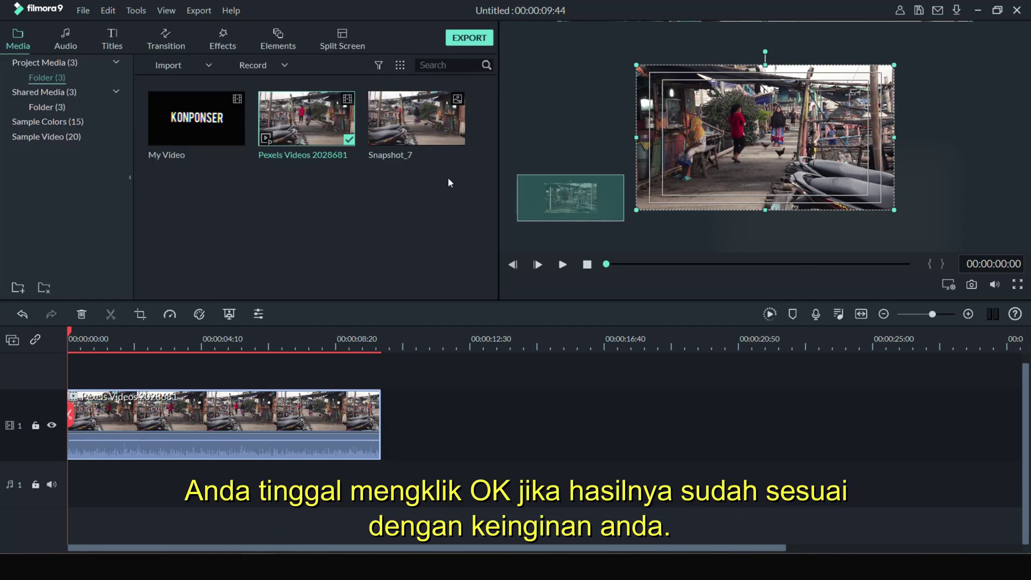
- Set the preview window's zoom level to Fit
click(949, 285)
mouse_move(902, 354)
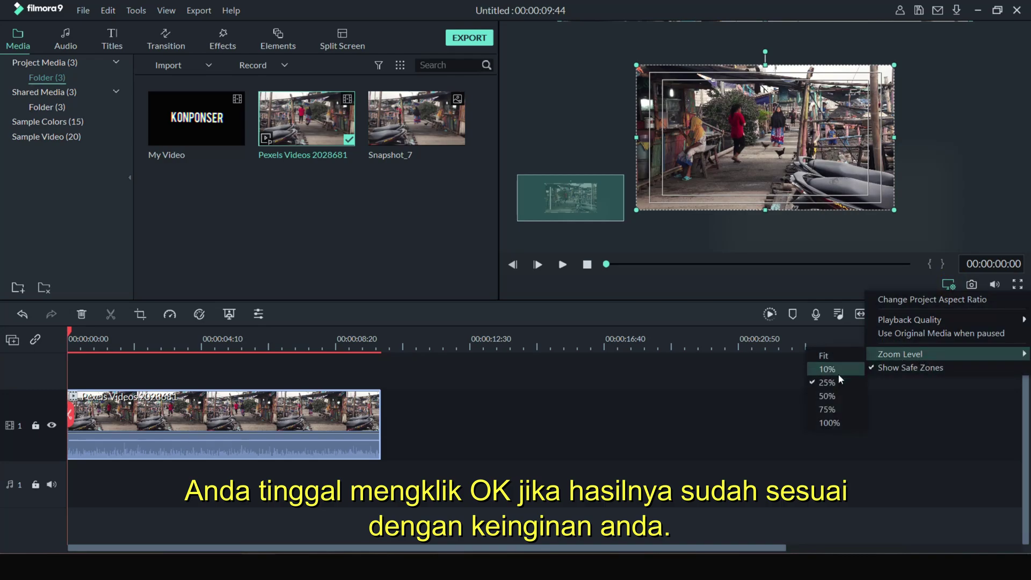
click(824, 355)
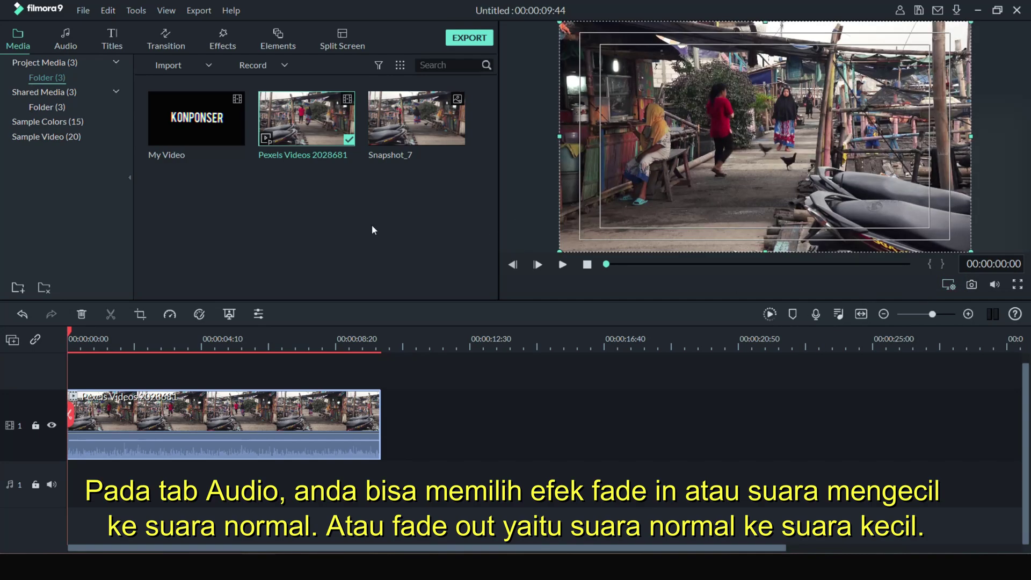
- Open the clip's audio properties, add a short fade in and fade out, and lower the pitch slightly
click(258, 315)
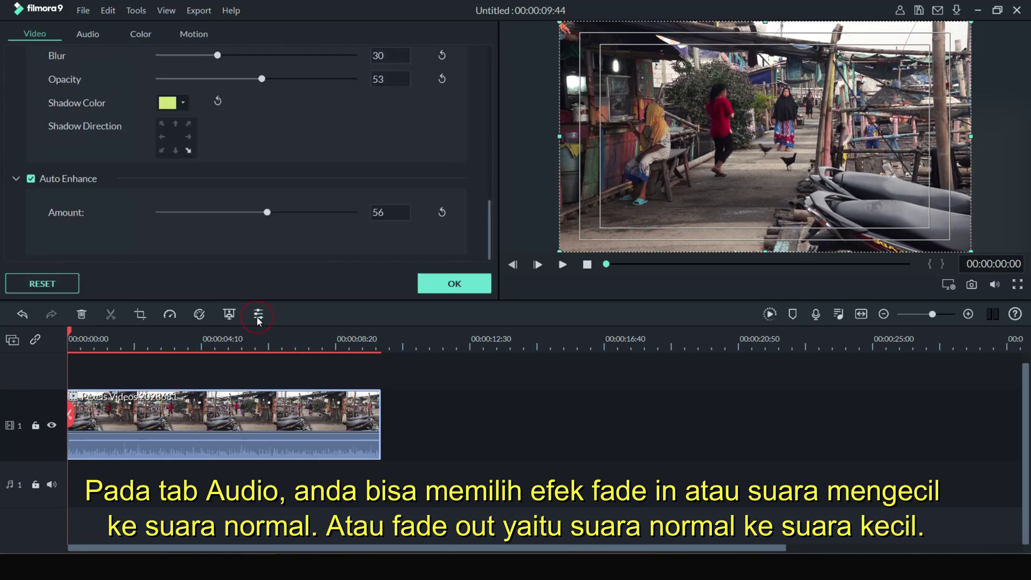
click(87, 35)
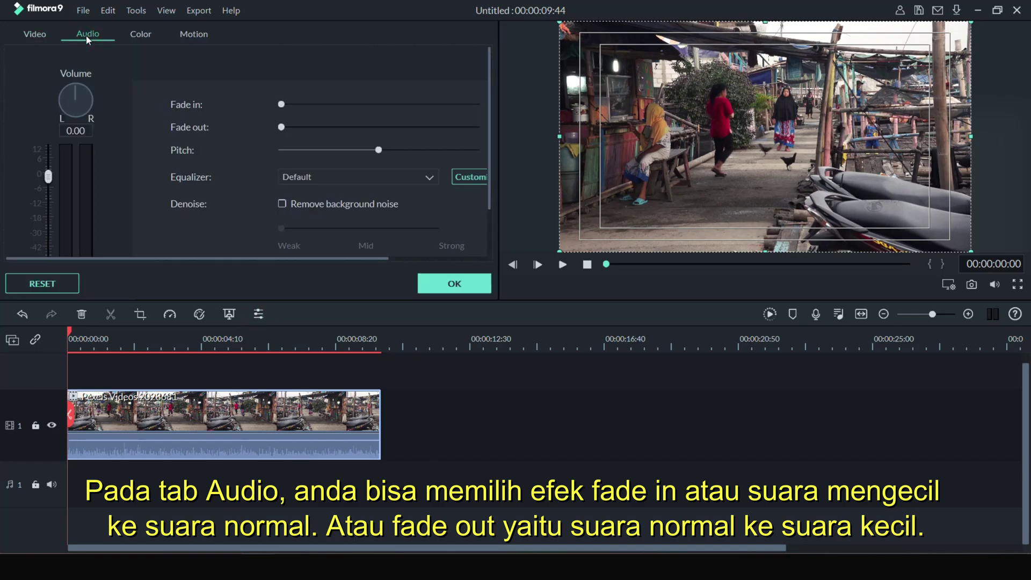
drag(281, 104, 317, 133)
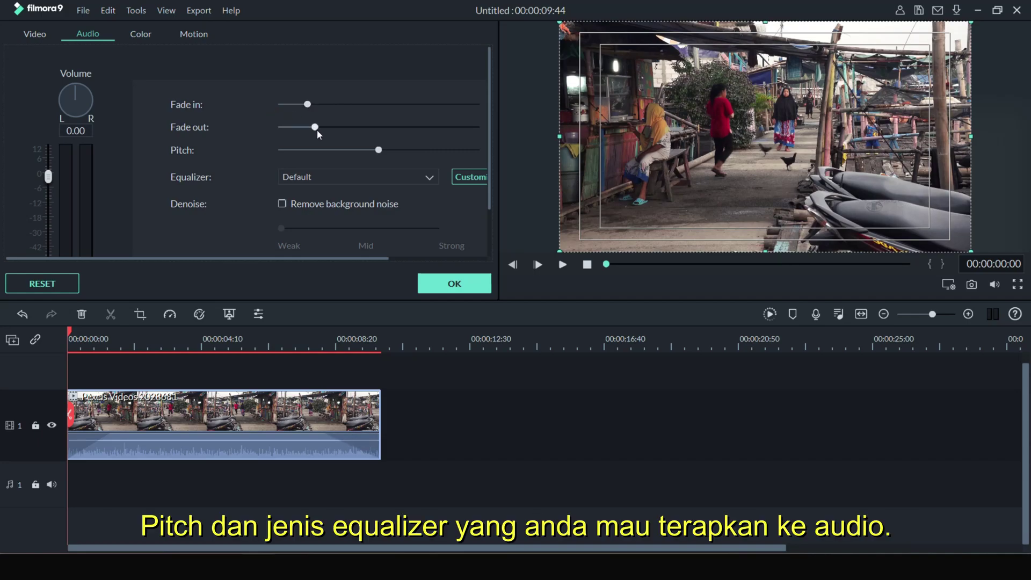
click(379, 150)
mouse_move(378, 149)
mouse_down()
mouse_move(350, 150)
mouse_move(370, 151)
mouse_up()
- Set the clip's audio equalizer to the Techno preset
click(321, 181)
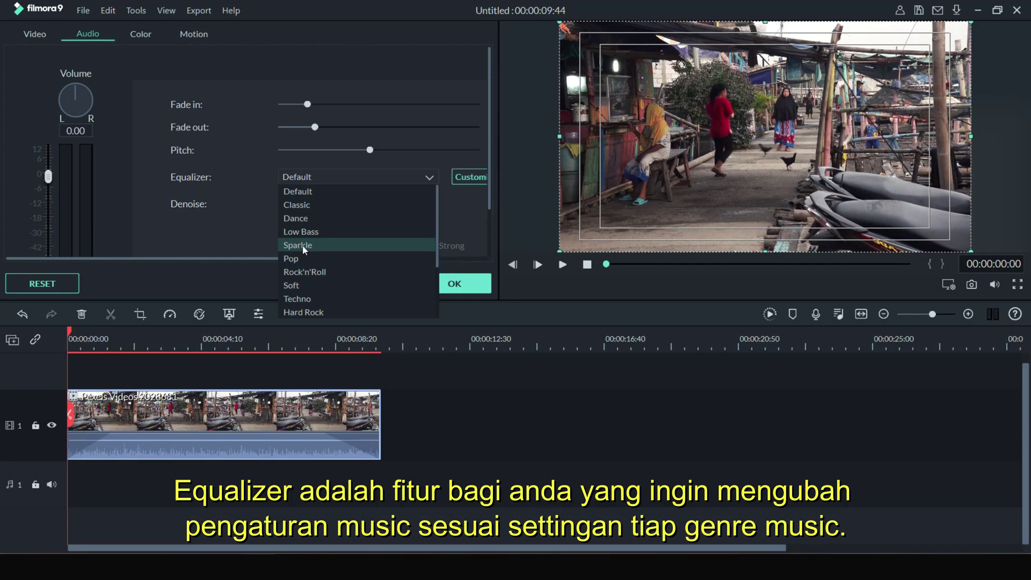
click(304, 272)
scroll(357, 177, down, 1)
scroll(354, 176, up, 3)
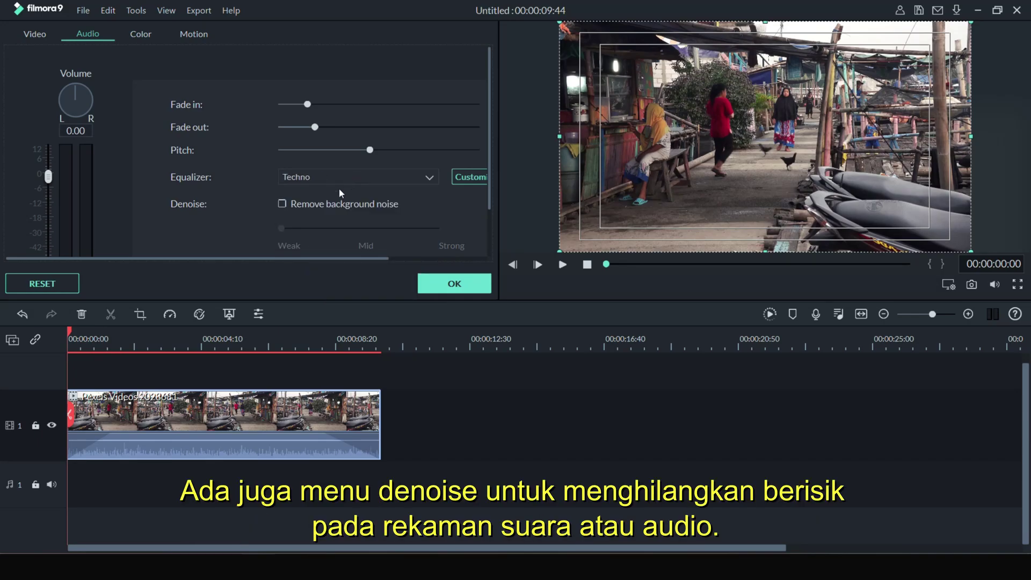
- Enable background noise removal for the clip and raise the denoise level to nearly Strong
click(282, 203)
click(358, 229)
click(438, 230)
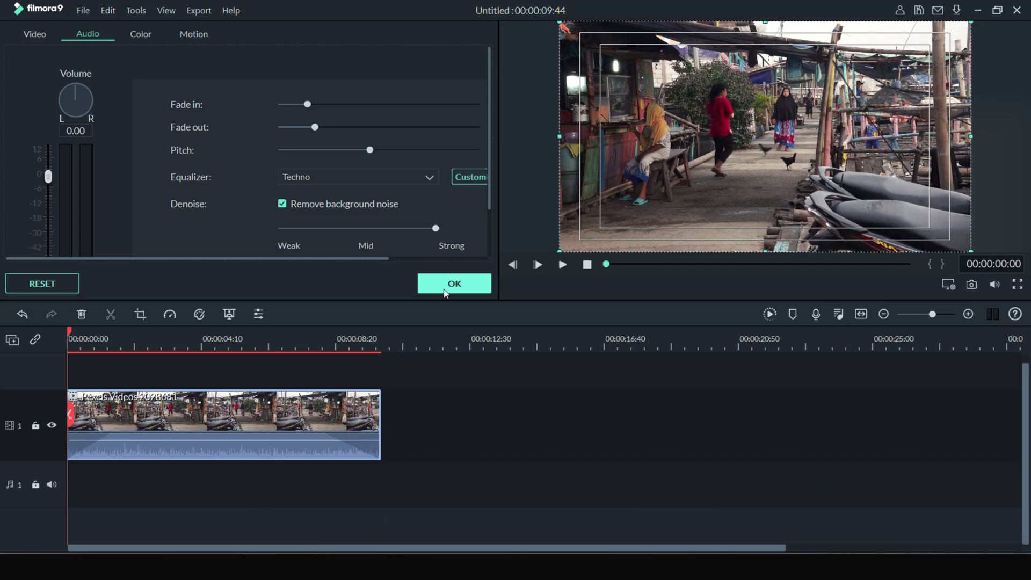
- Adjust the clip's Color Enhancement threshold and value, and raise its White Balance temperature and tint
click(141, 34)
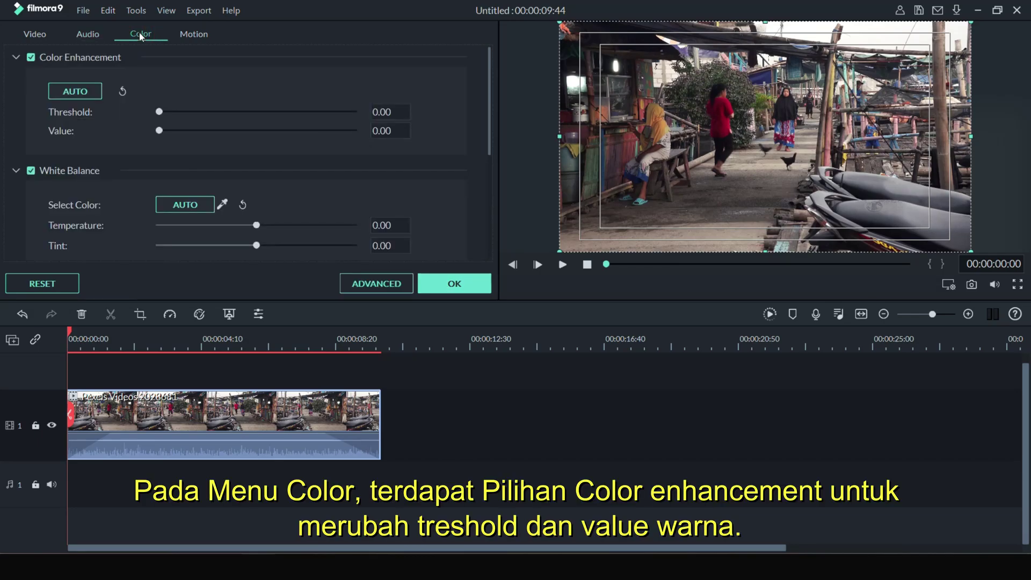
drag(159, 112, 216, 110)
click(75, 91)
drag(168, 113, 320, 136)
scroll(197, 169, down, 5)
scroll(259, 128, up, 5)
drag(257, 225, 279, 246)
- Set the clip's Tone to contrast -60, saturation 48 and brightness -66
scroll(279, 193, down, 5)
drag(256, 114, 197, 114)
drag(256, 133, 193, 151)
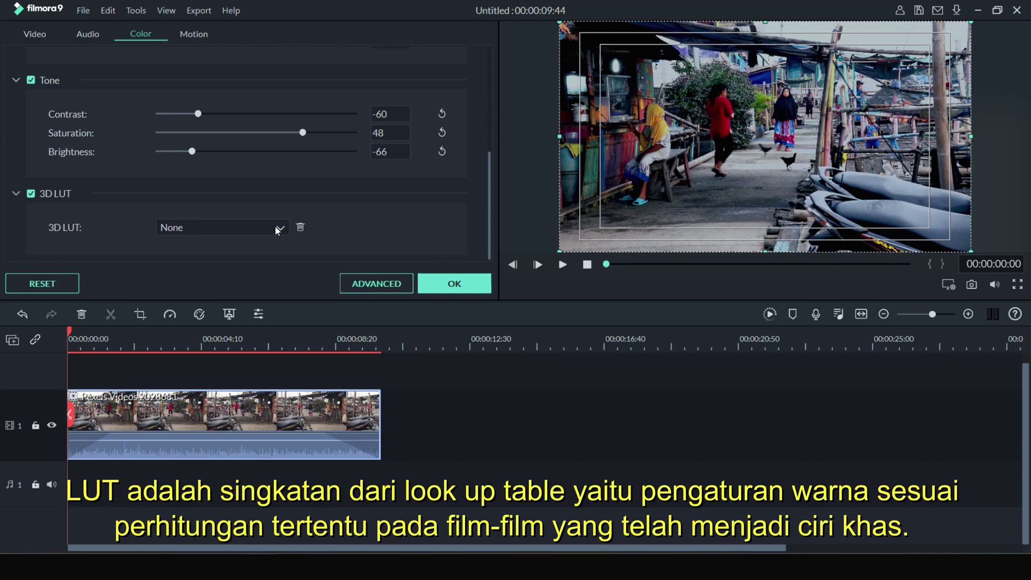
- Try the 007 Series and Batman 3D LUTs on the clip and apply Game of Thrones
click(276, 230)
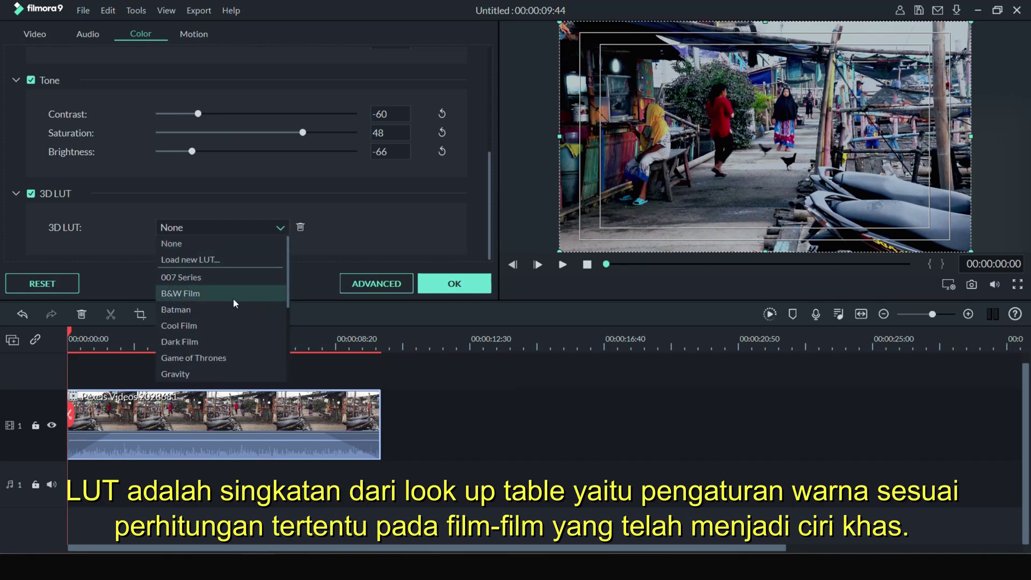
click(233, 276)
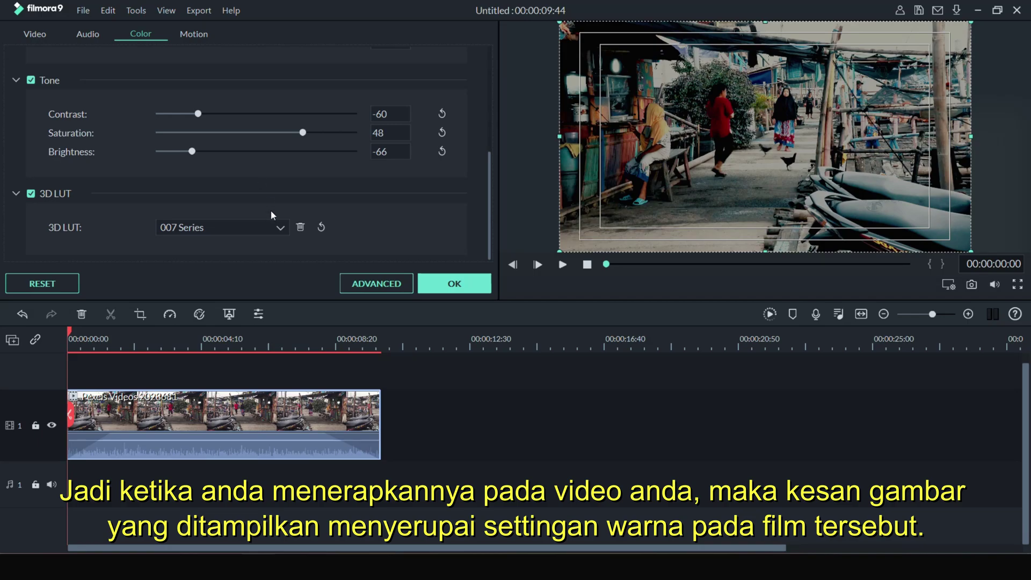
click(282, 226)
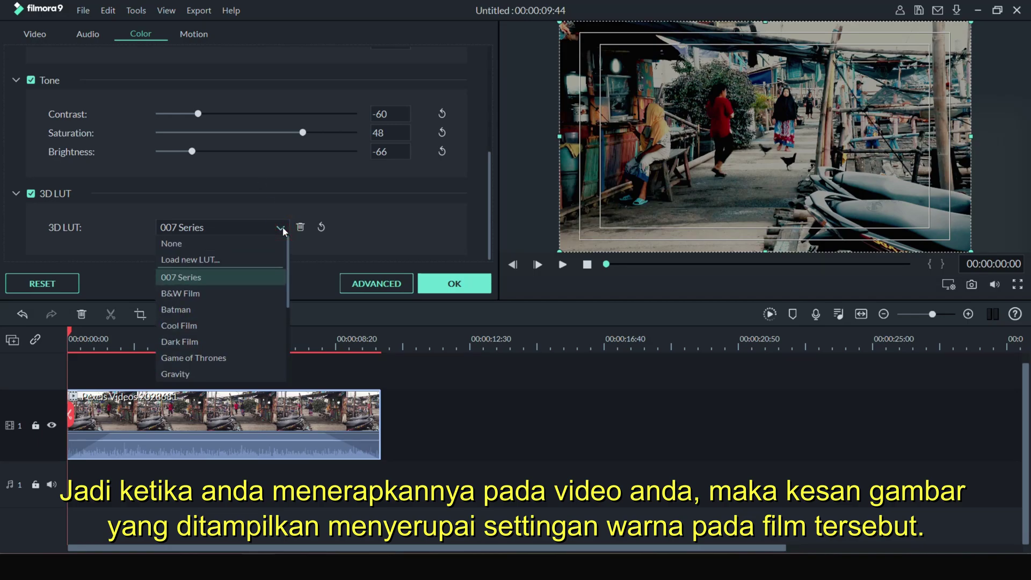
click(206, 316)
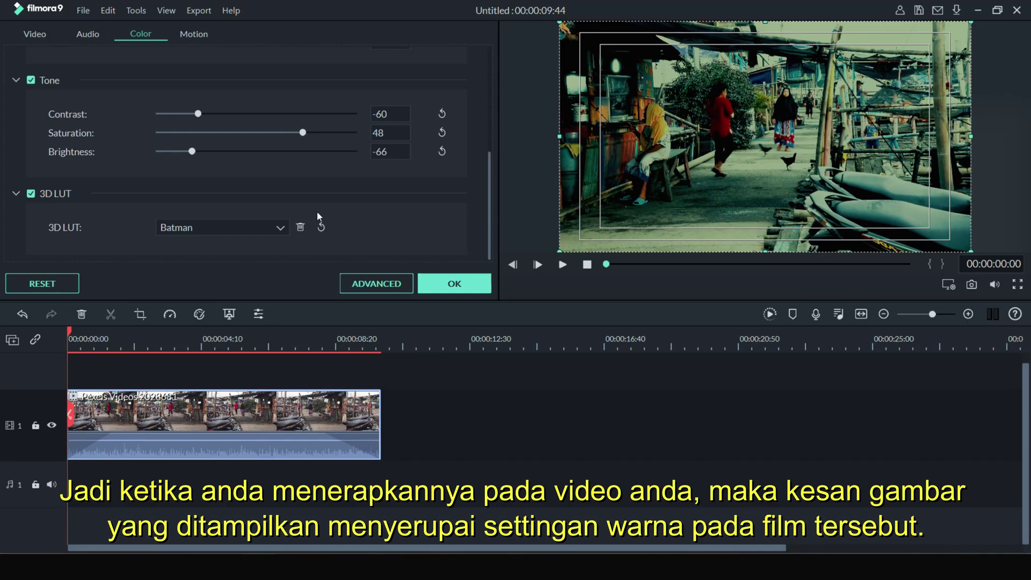
click(288, 228)
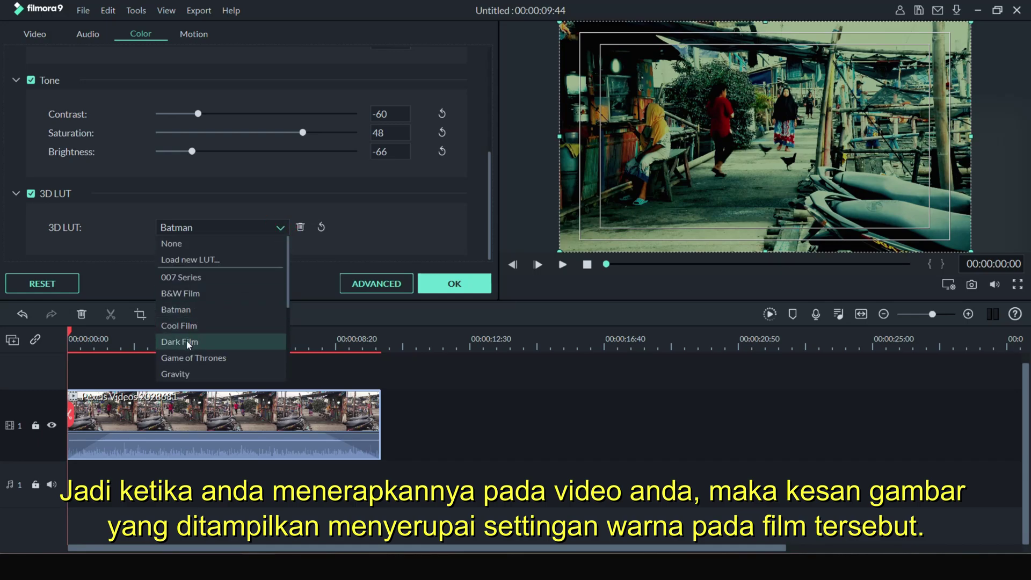
click(189, 357)
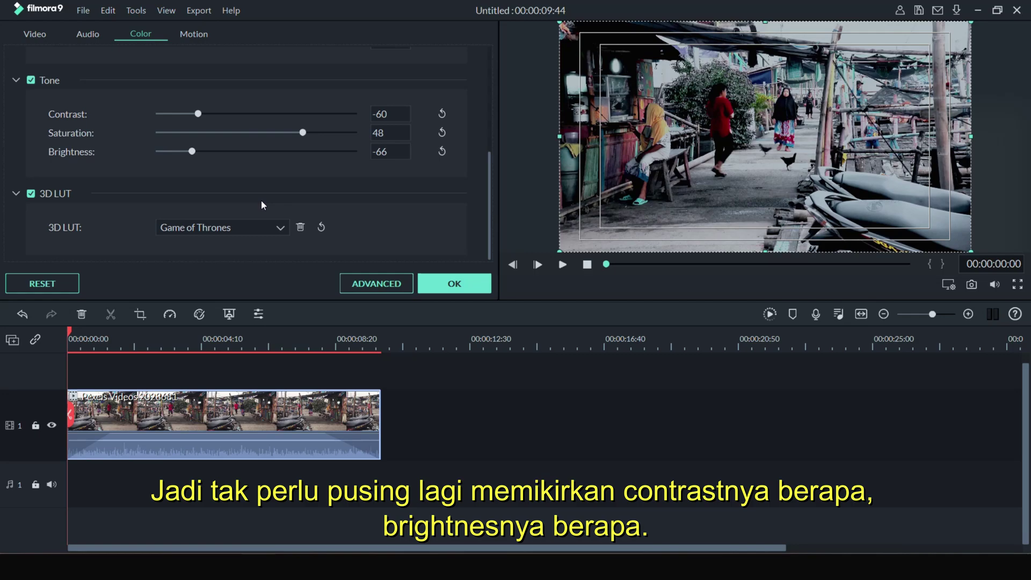
- Try the Boom! motion effect on the clip, play it back, and apply Bounce to zoom in 1
click(199, 33)
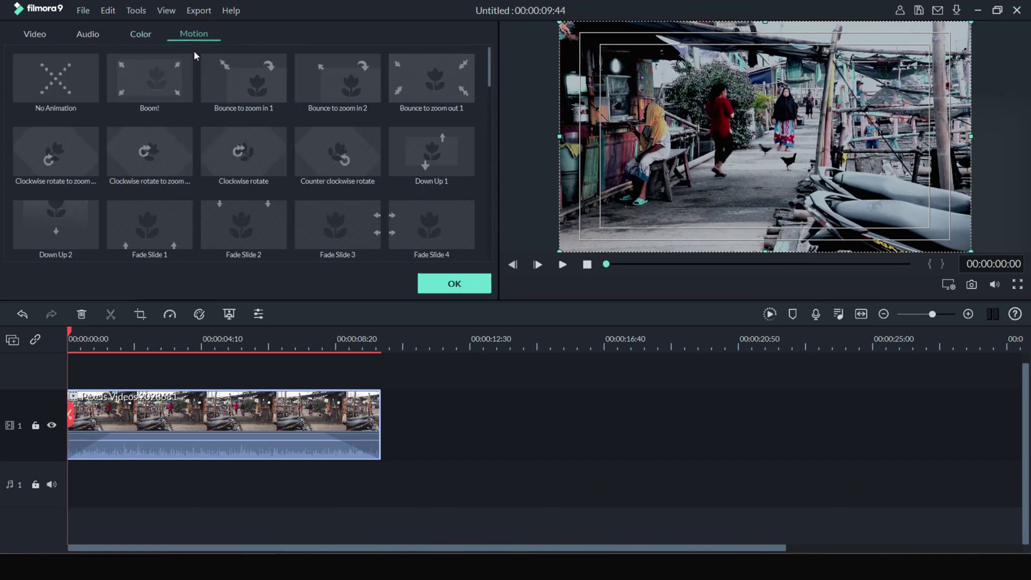
click(162, 88)
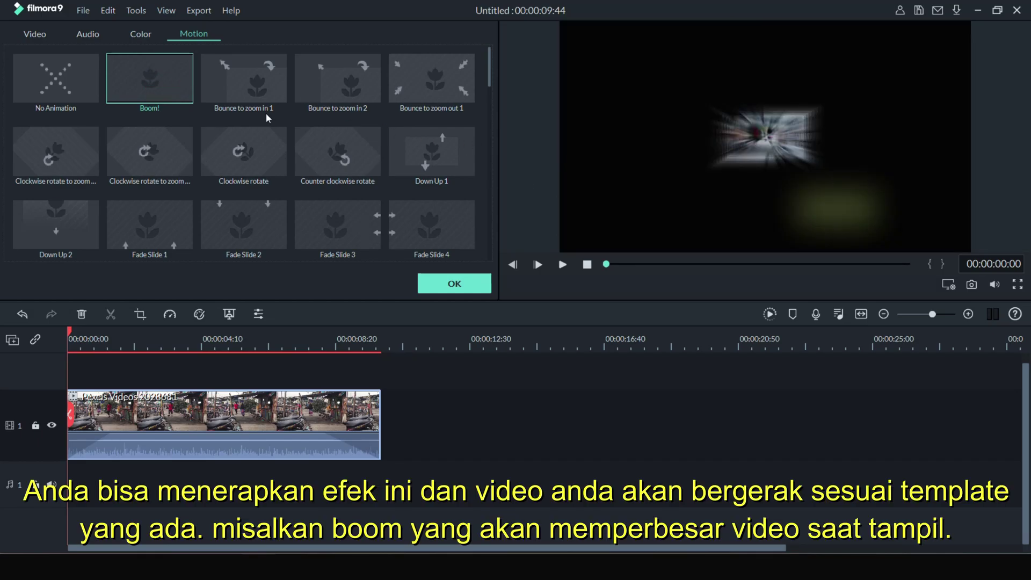
click(562, 264)
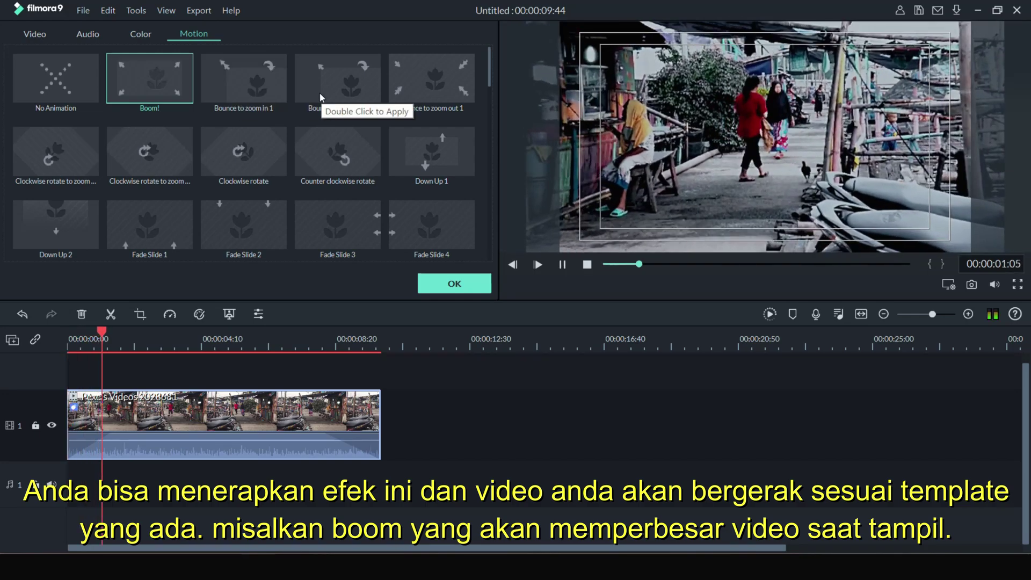
click(238, 95)
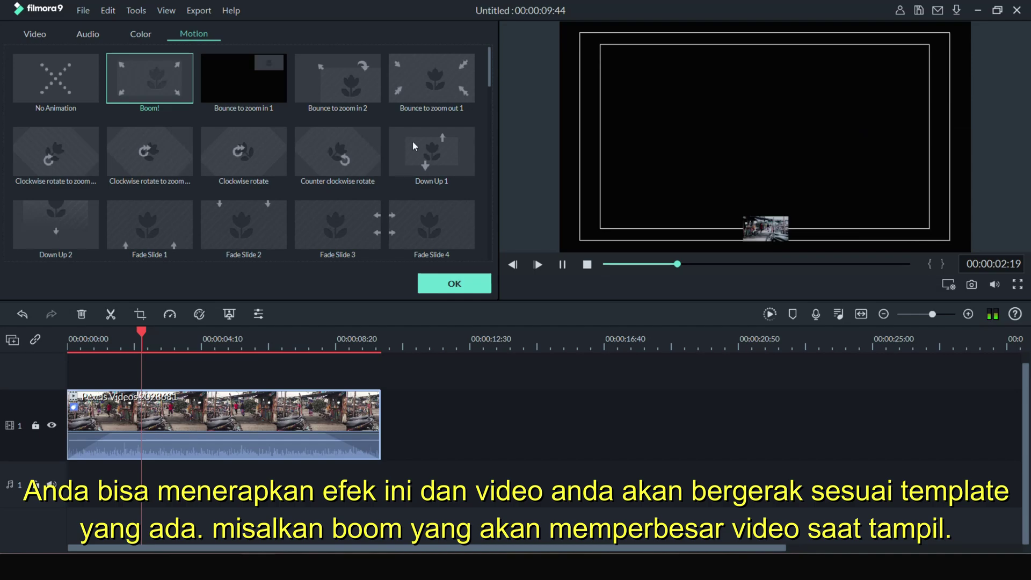
click(450, 285)
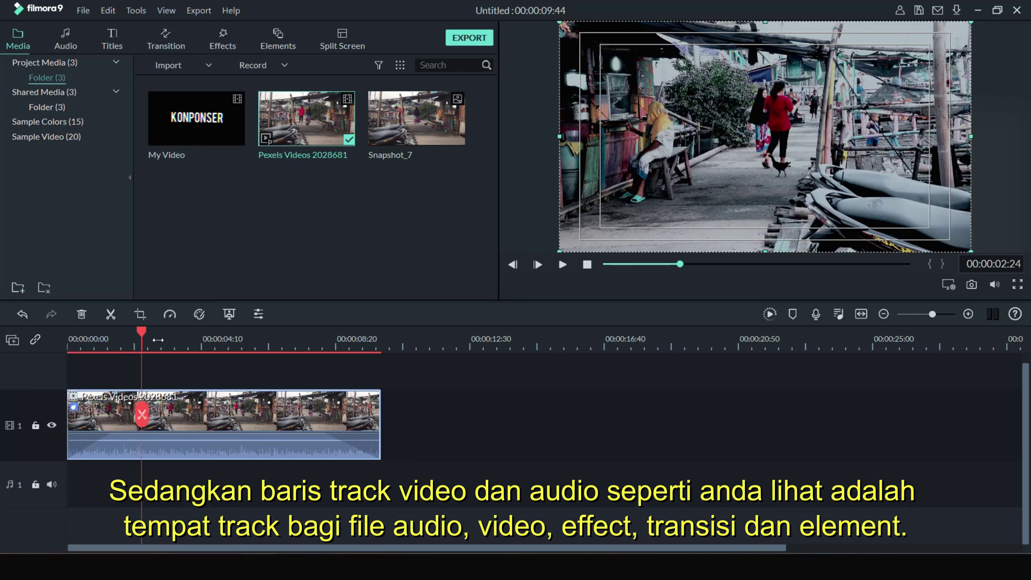
- Return the playhead to the timeline start and place the 7th Avenue 1 title on a new track above the video clip
drag(141, 336, 62, 328)
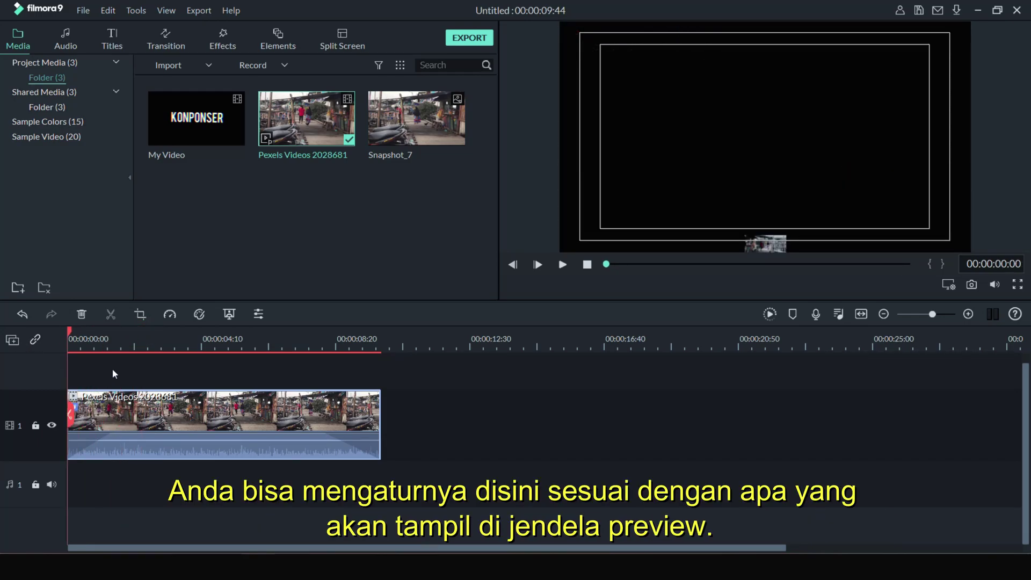
scroll(115, 363, up, 1)
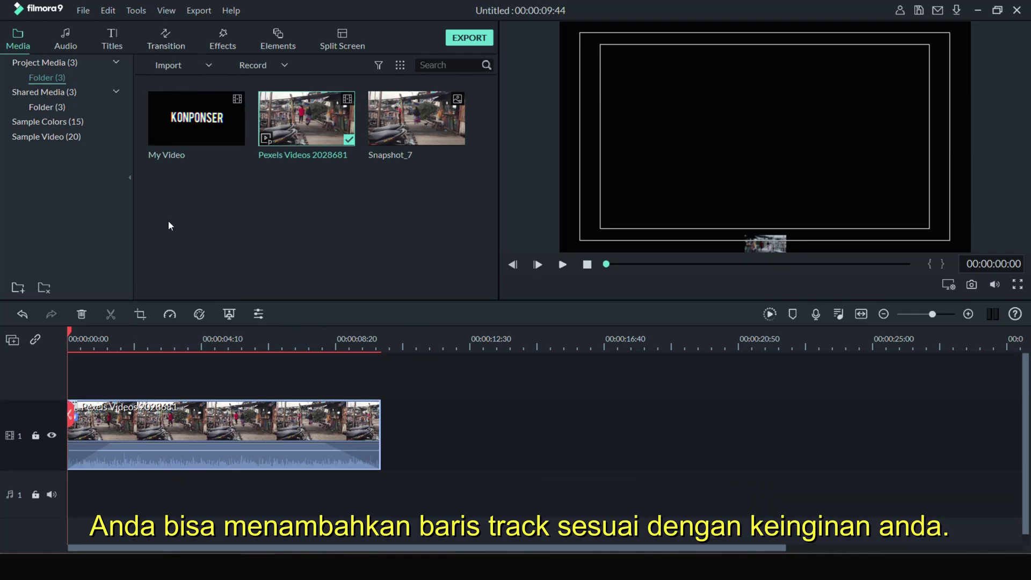
click(114, 42)
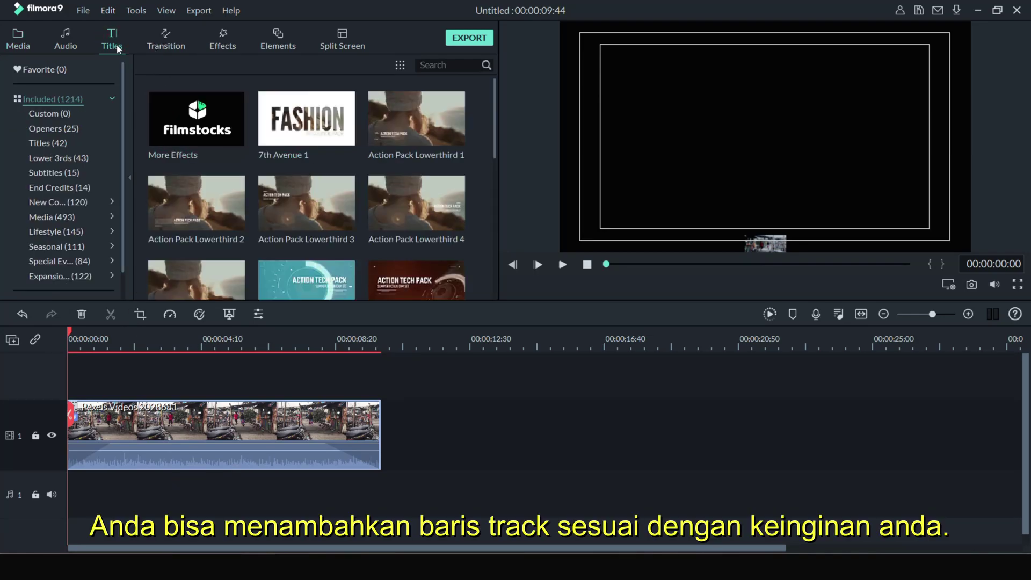
drag(317, 136, 111, 375)
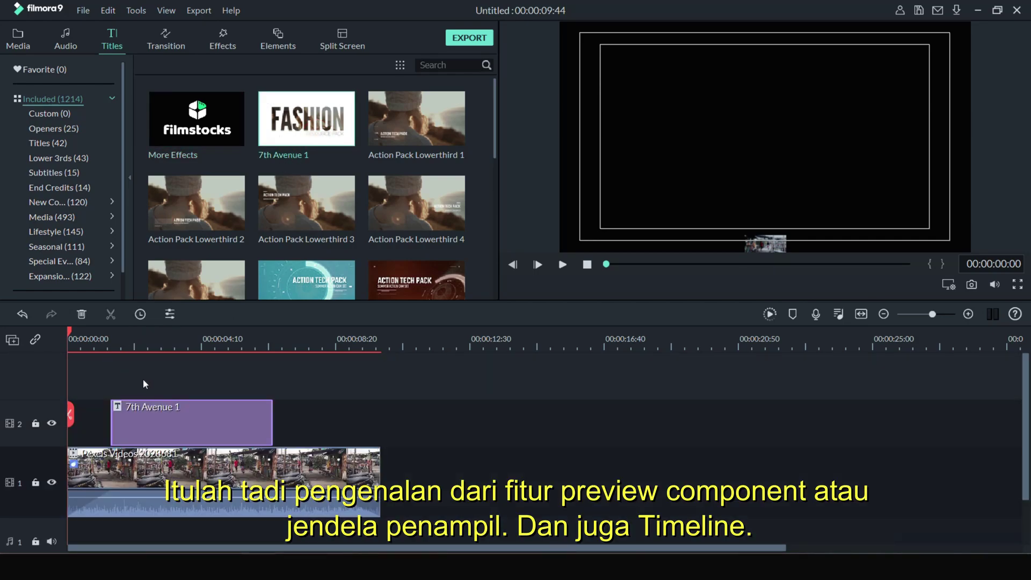
scroll(112, 369, down, 1)
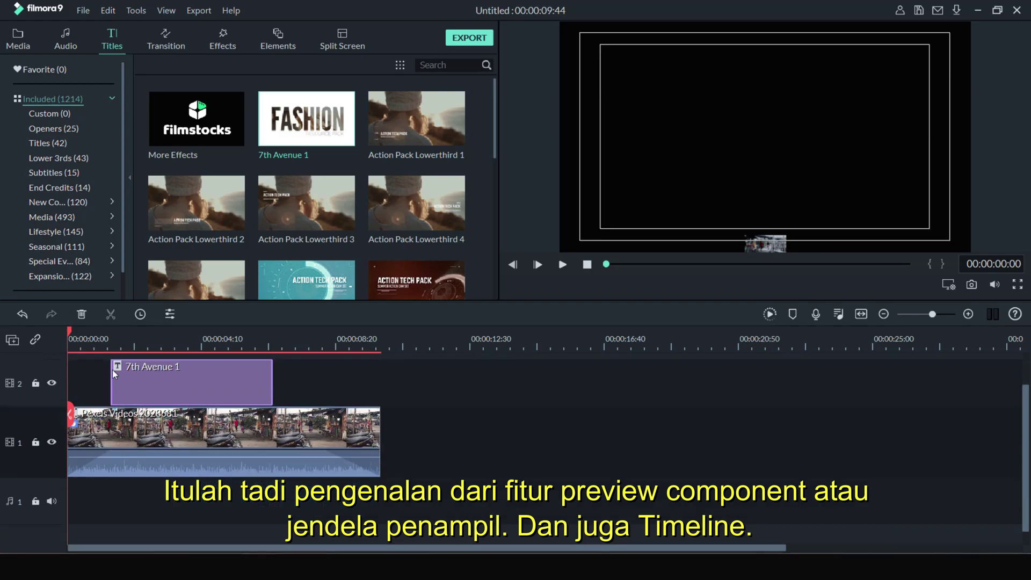
- Scrub through the timeline to preview the 7th Avenue 1 title over the clip, and delete the title
click(144, 334)
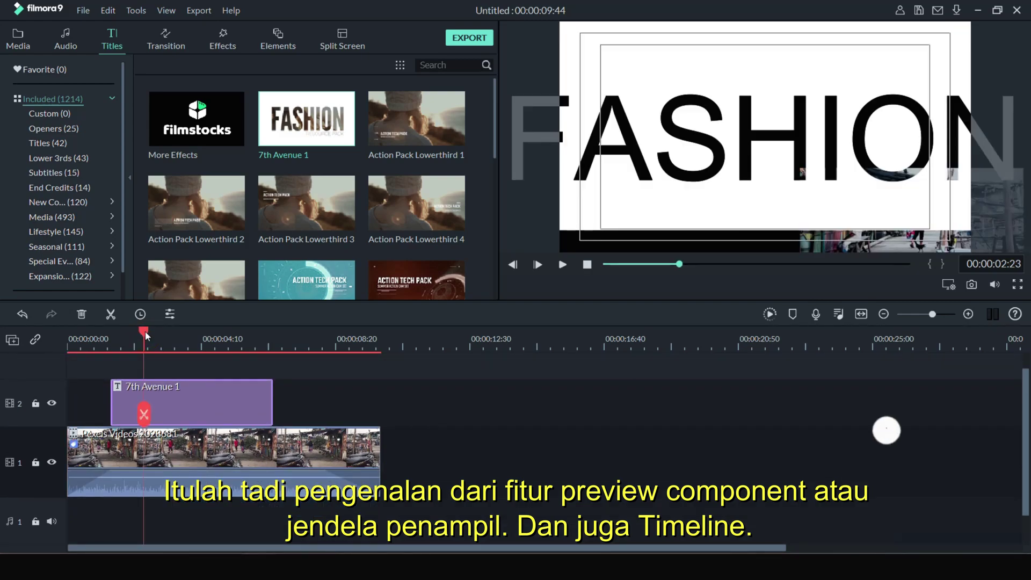
drag(144, 334, 82, 331)
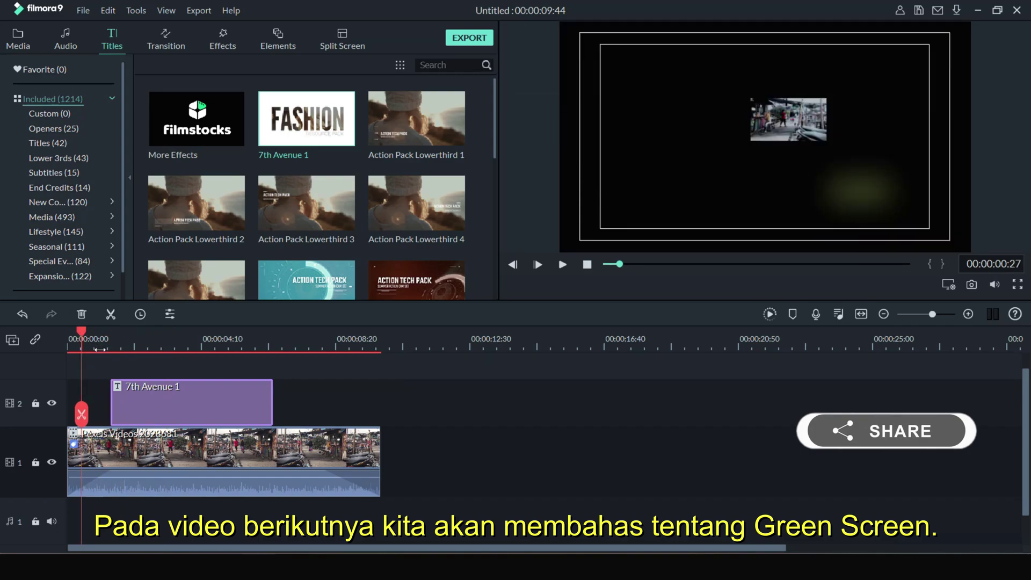
scroll(100, 350, down, 1)
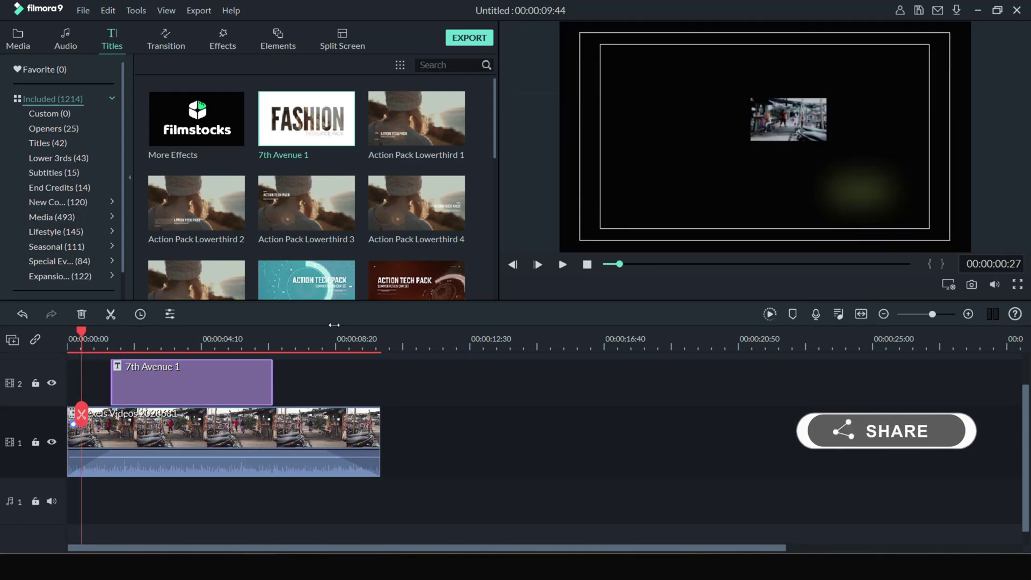
click(233, 384)
key(Delete)
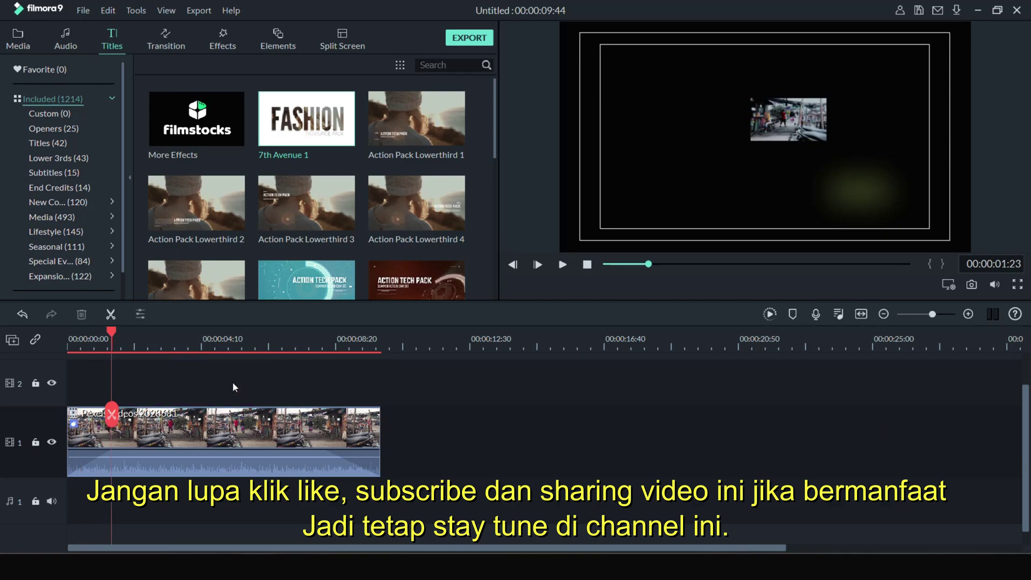
scroll(202, 400, up, 1)
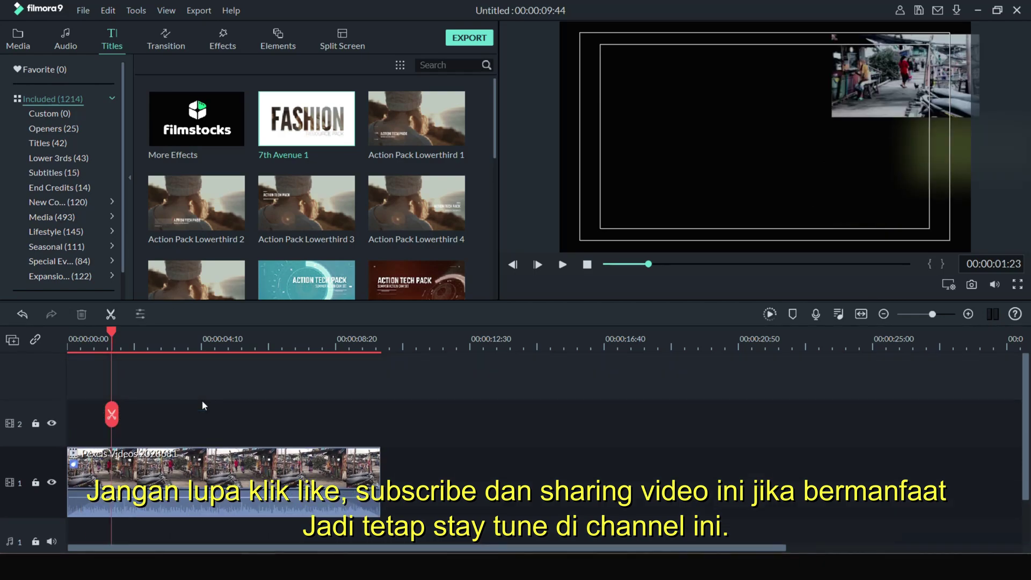
- Play the My Video clip from the project media in the preview
click(18, 41)
click(220, 138)
double_click(221, 136)
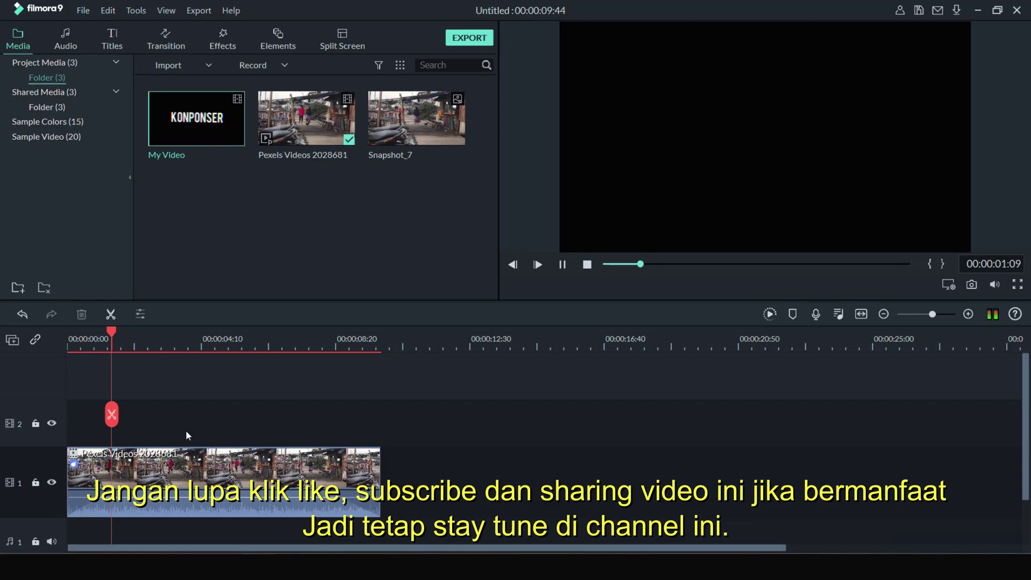